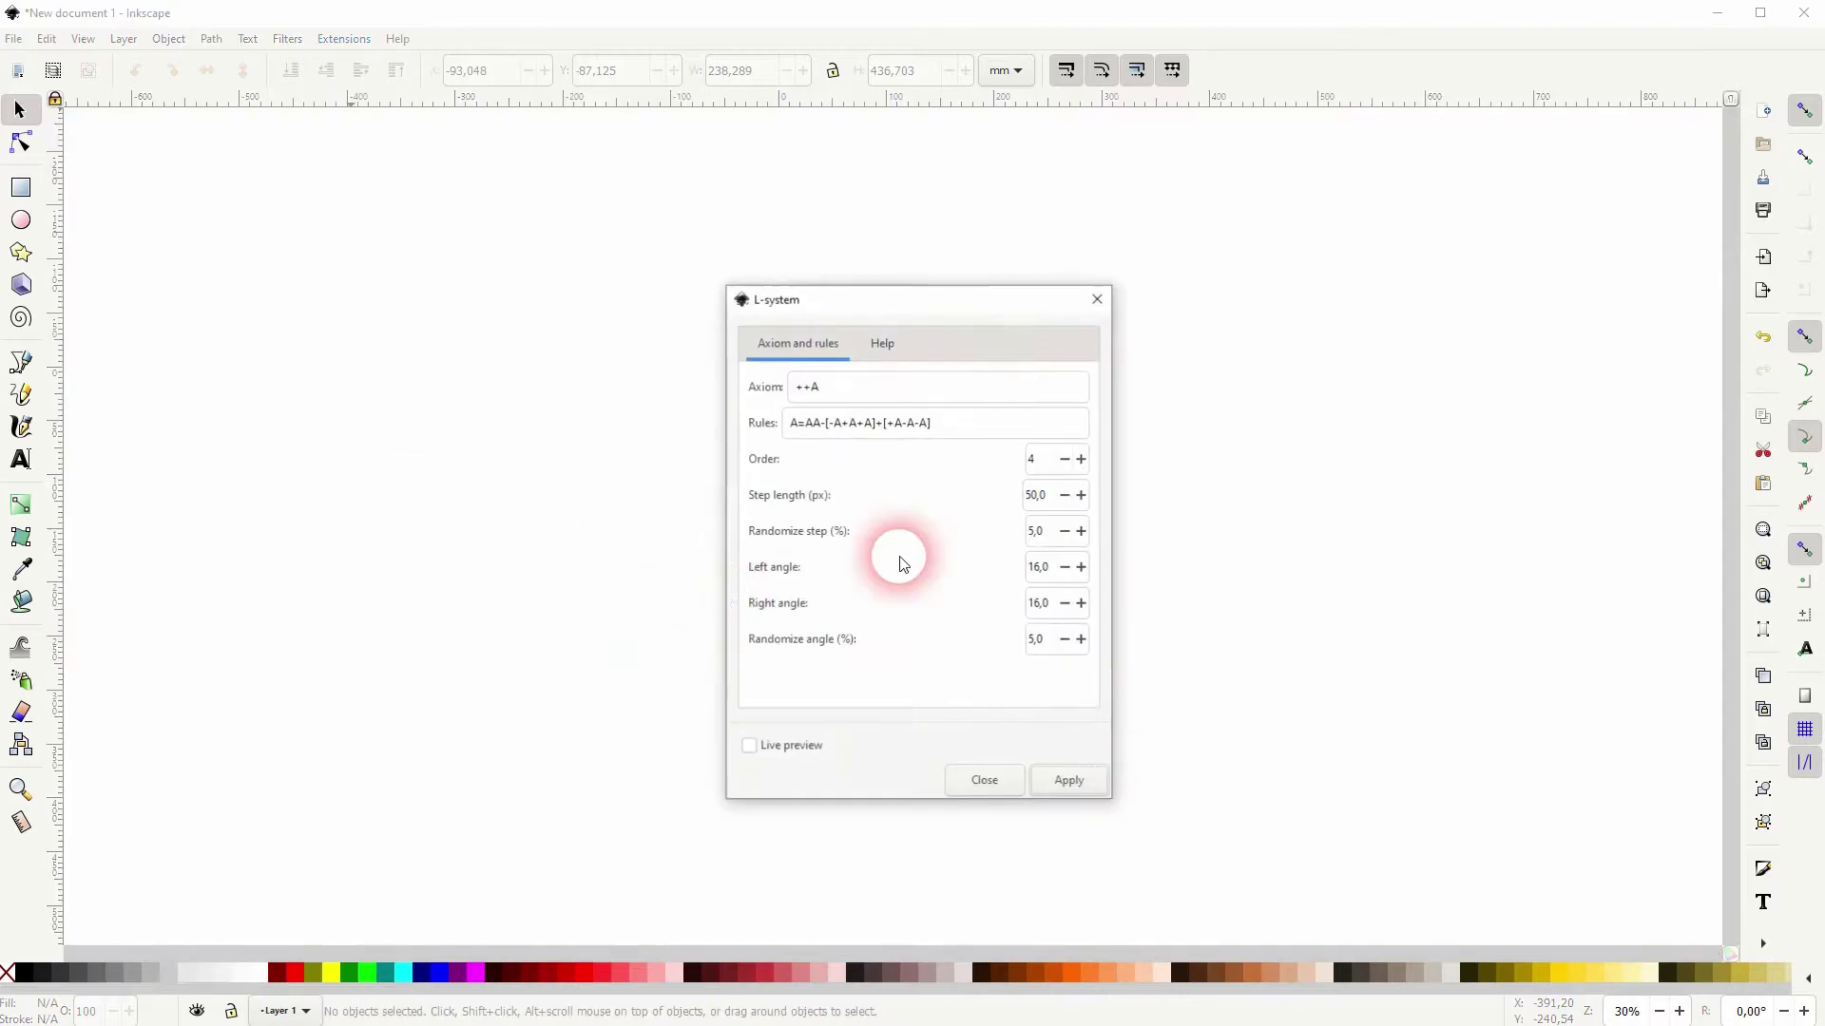
Review the L-system axiom and rules, and read the help on the drawing and turning commands.
drag(937, 298, 1533, 176)
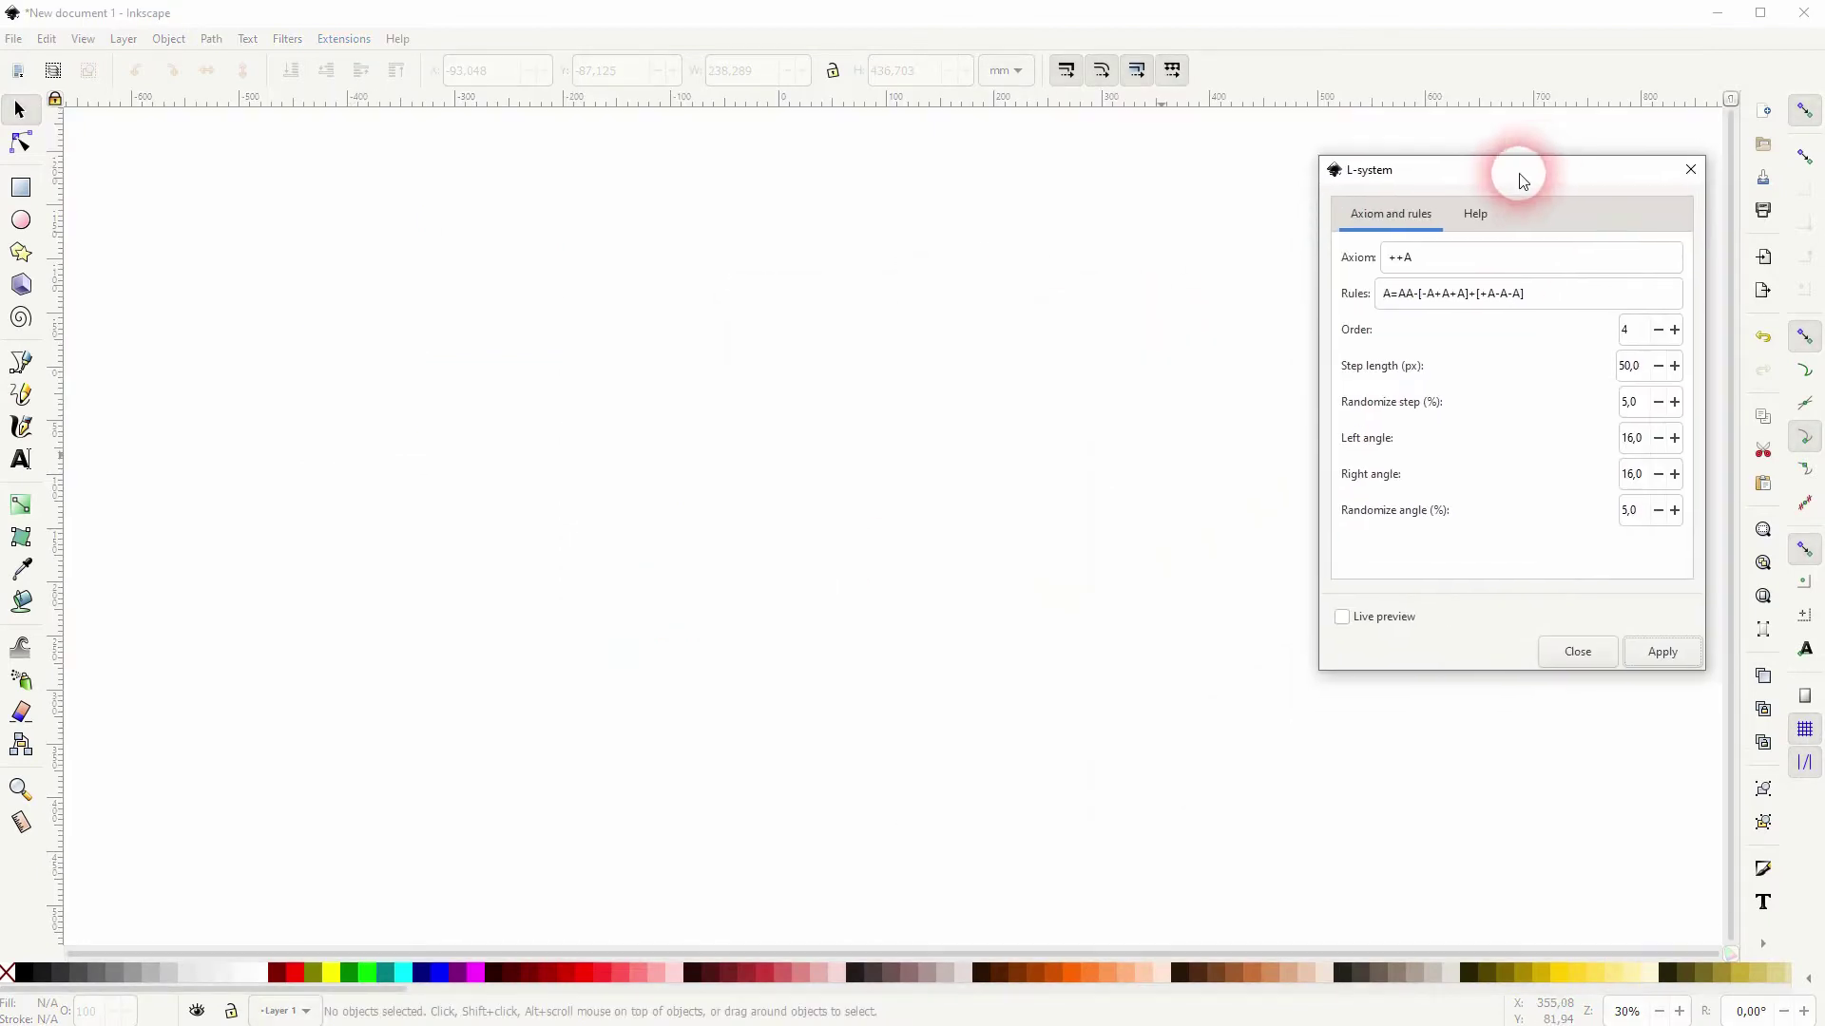
triple_click(1440, 257)
drag(1552, 310, 1350, 310)
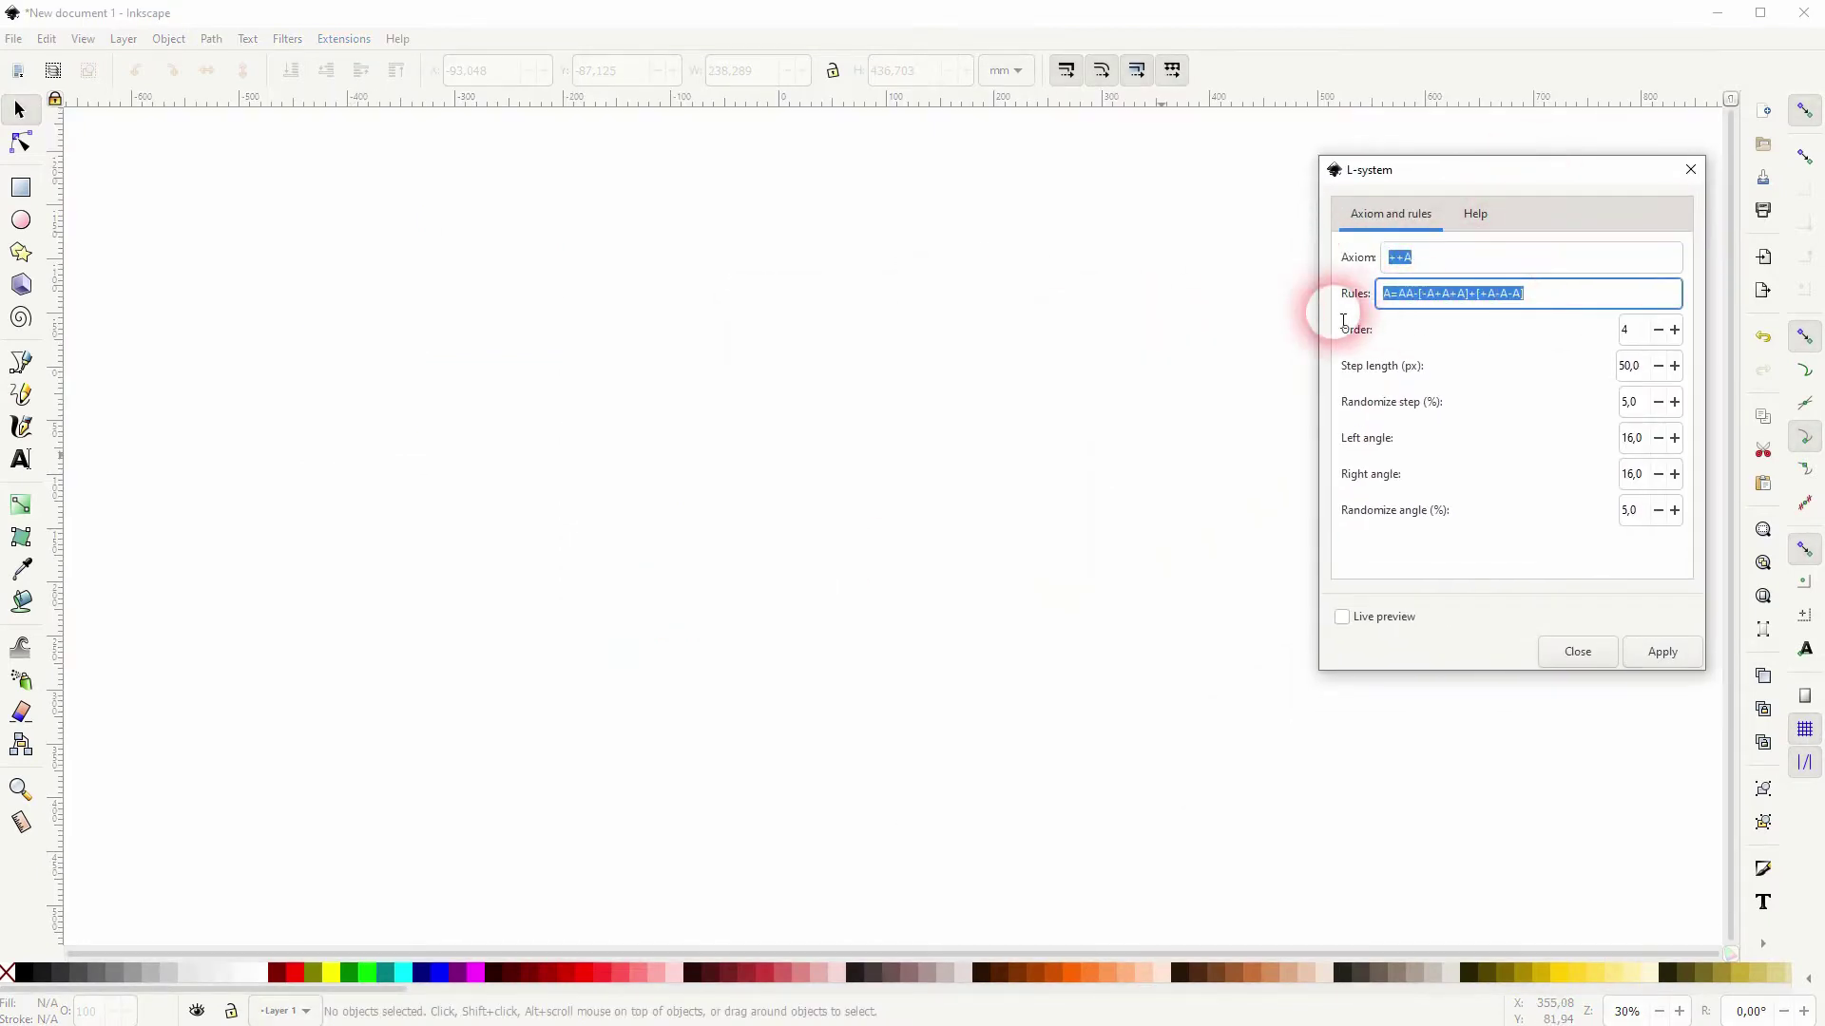
click(1478, 217)
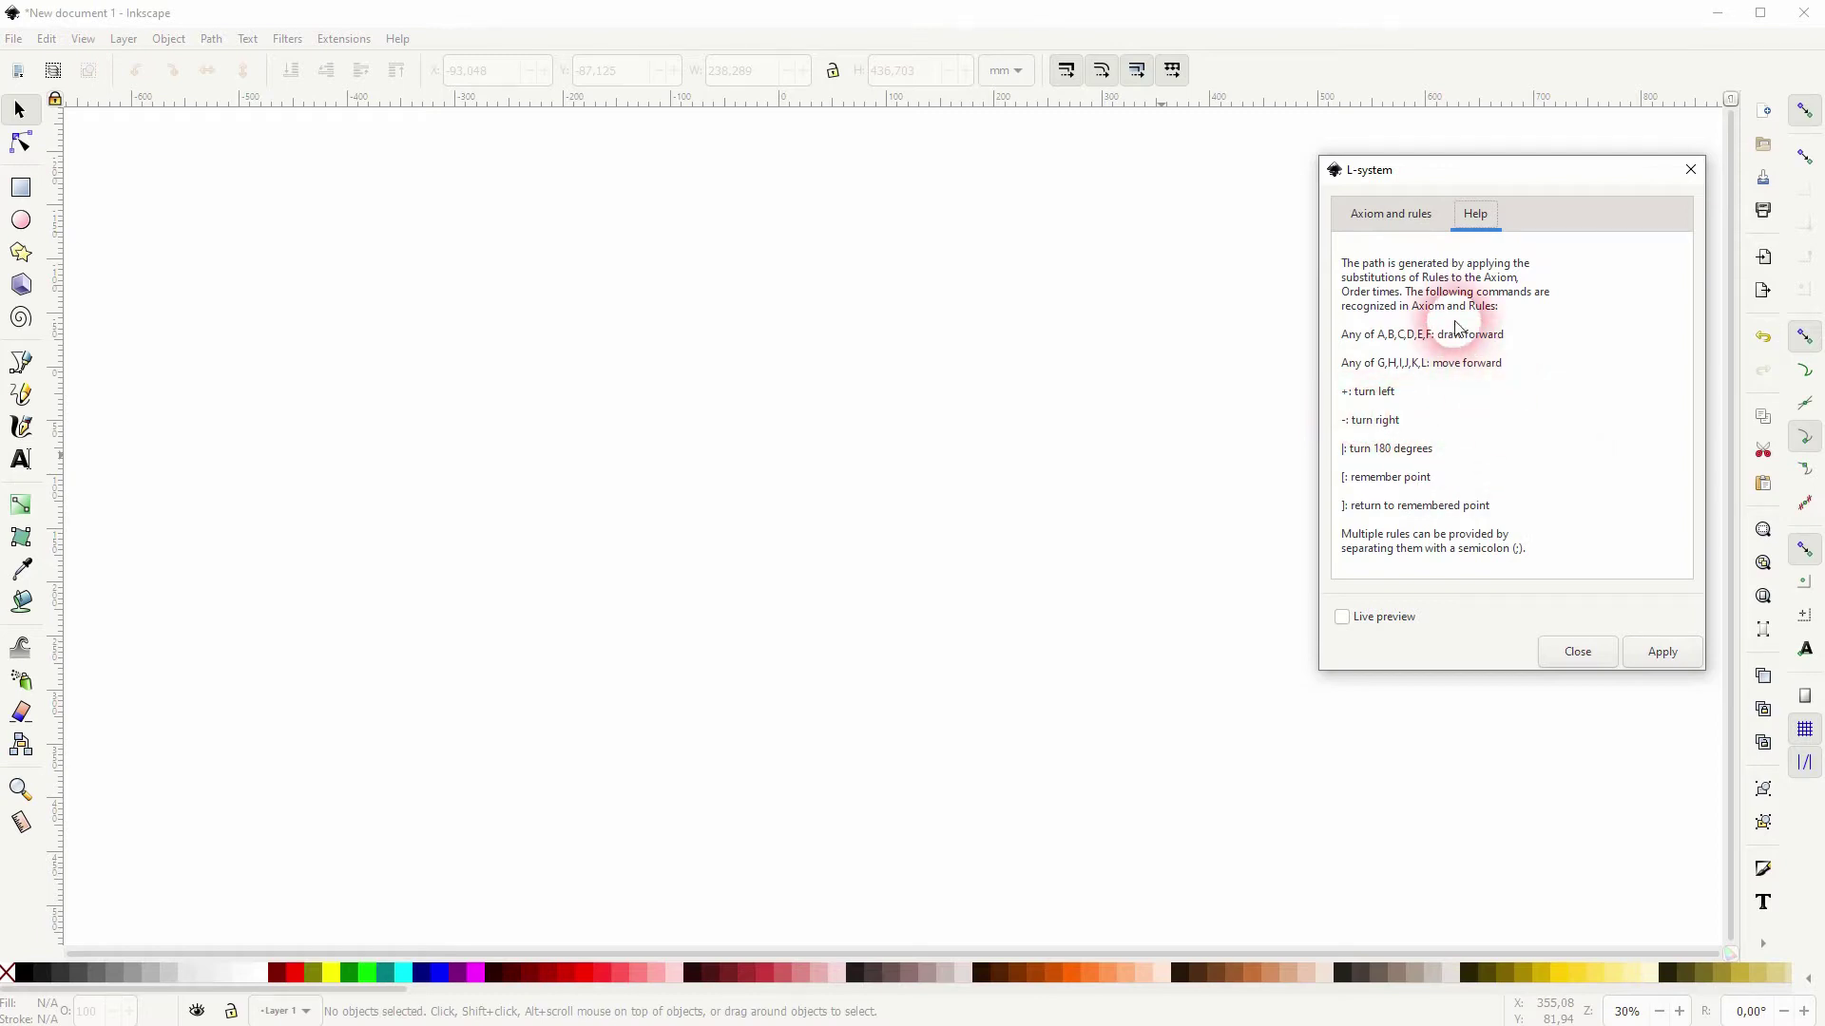
click(1389, 219)
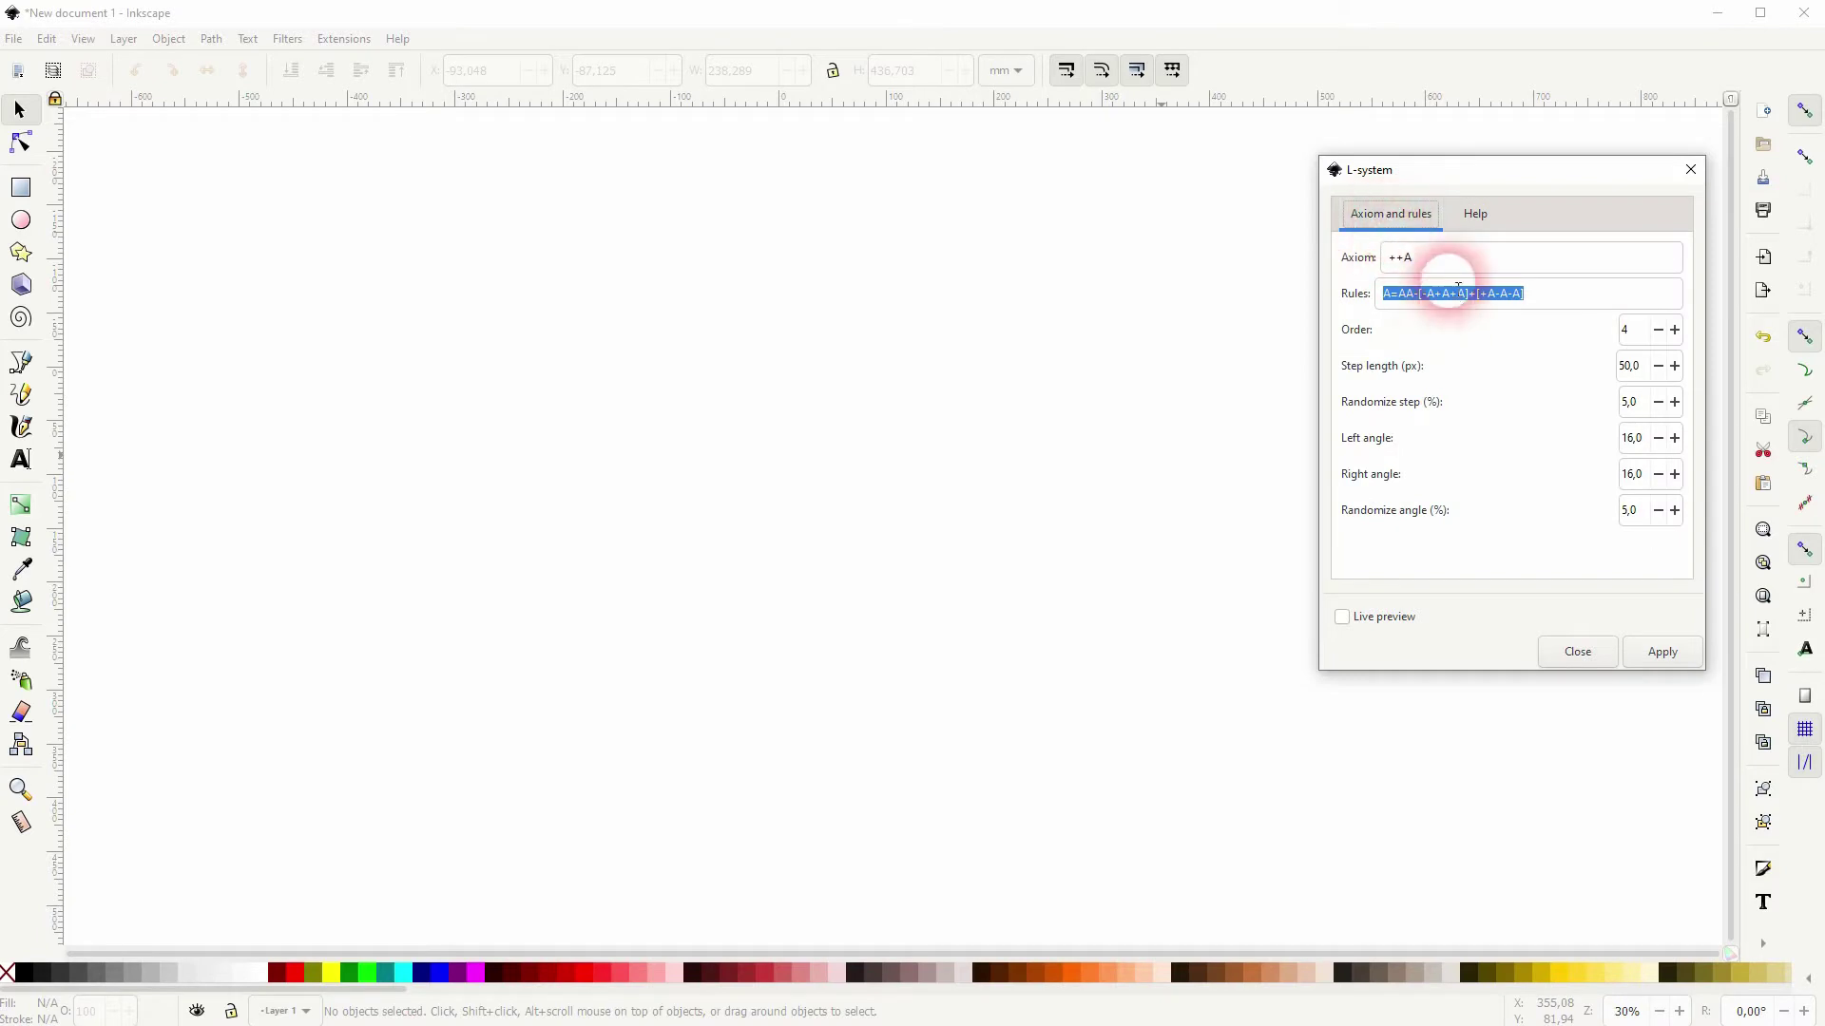
Turn on the L-system live preview and set the order to 3.
click(1342, 618)
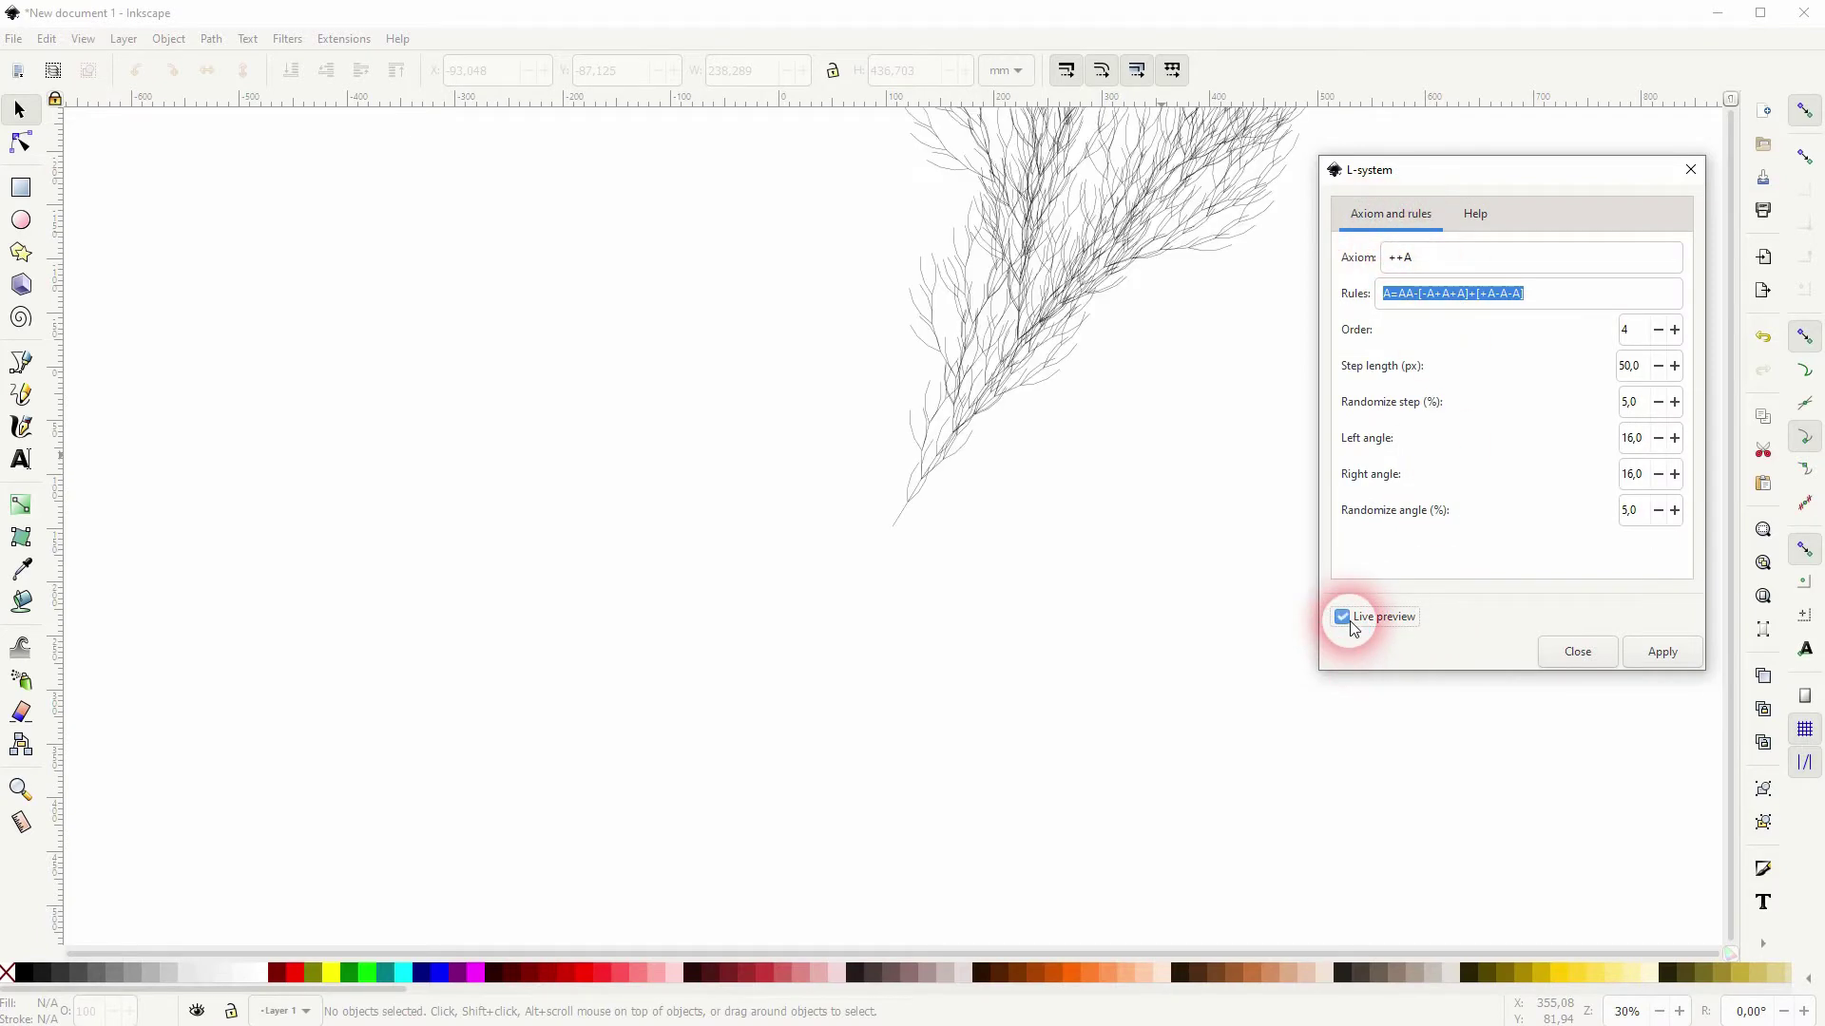
click(1658, 330)
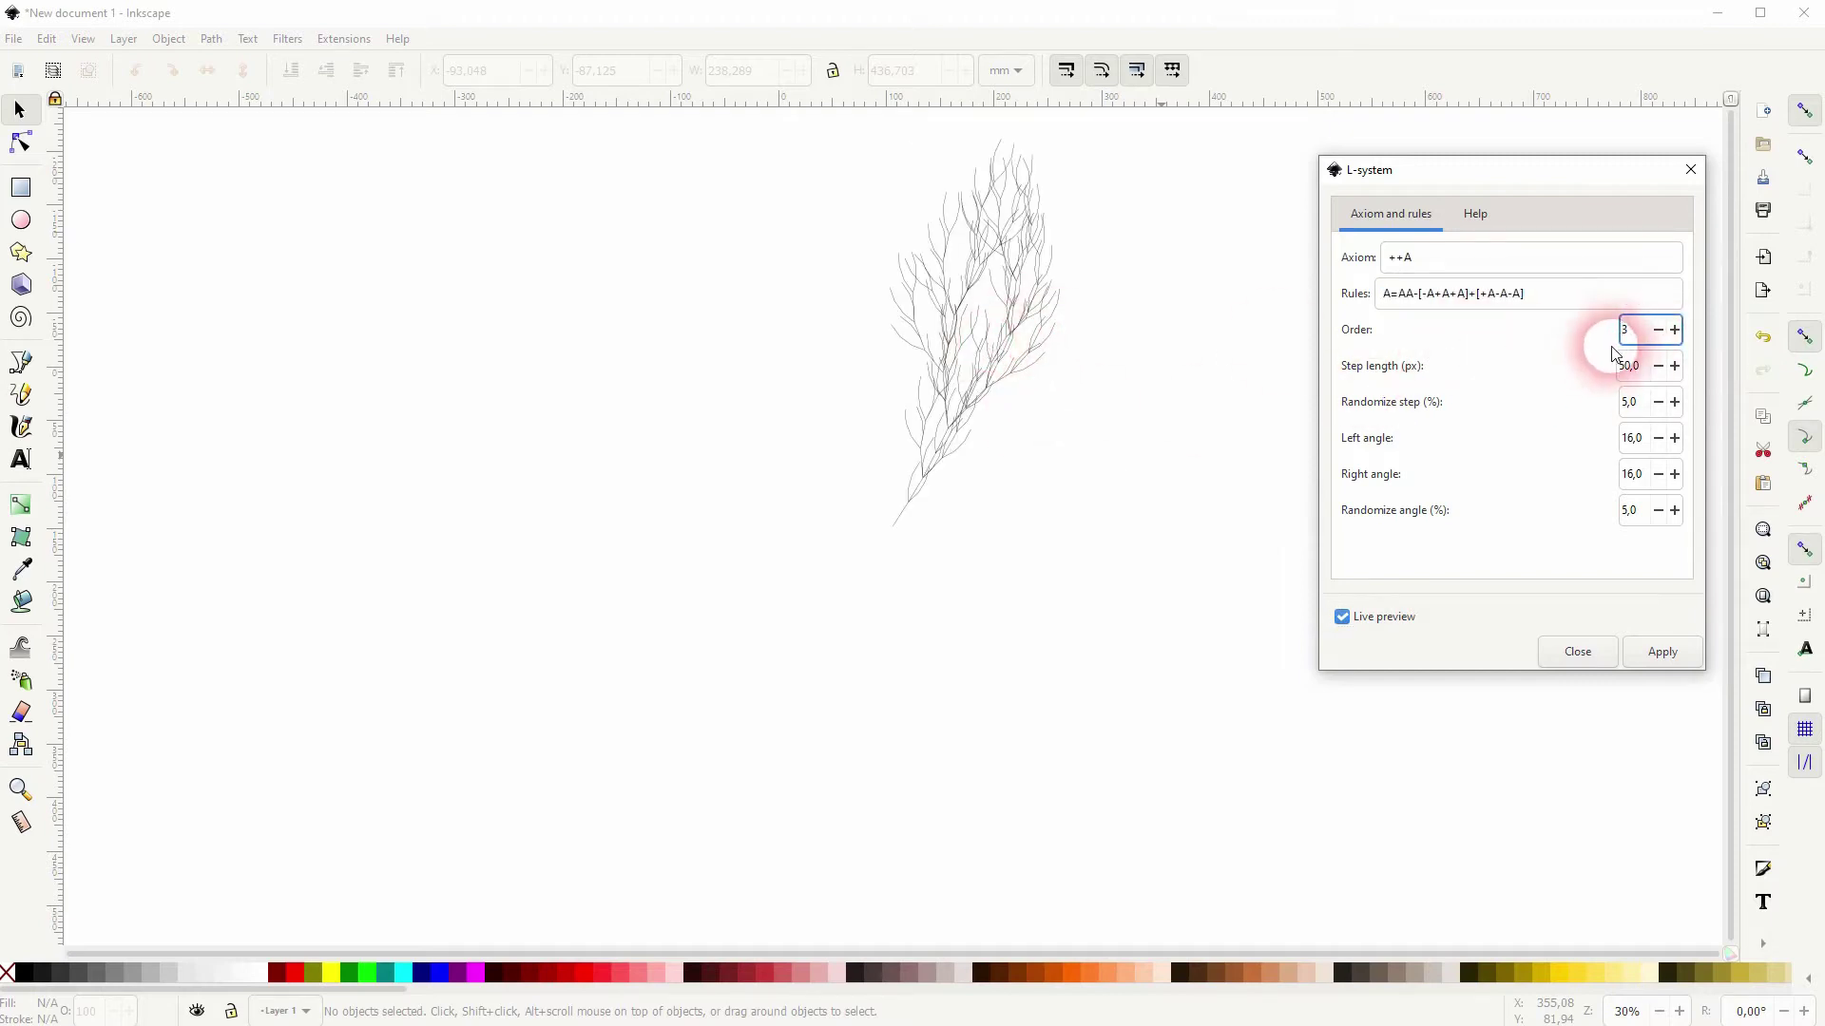
Set the axiom to ++B and rewrite the rule as B=BB-[-B+B+B]+[+B-B-B].
click(1429, 267)
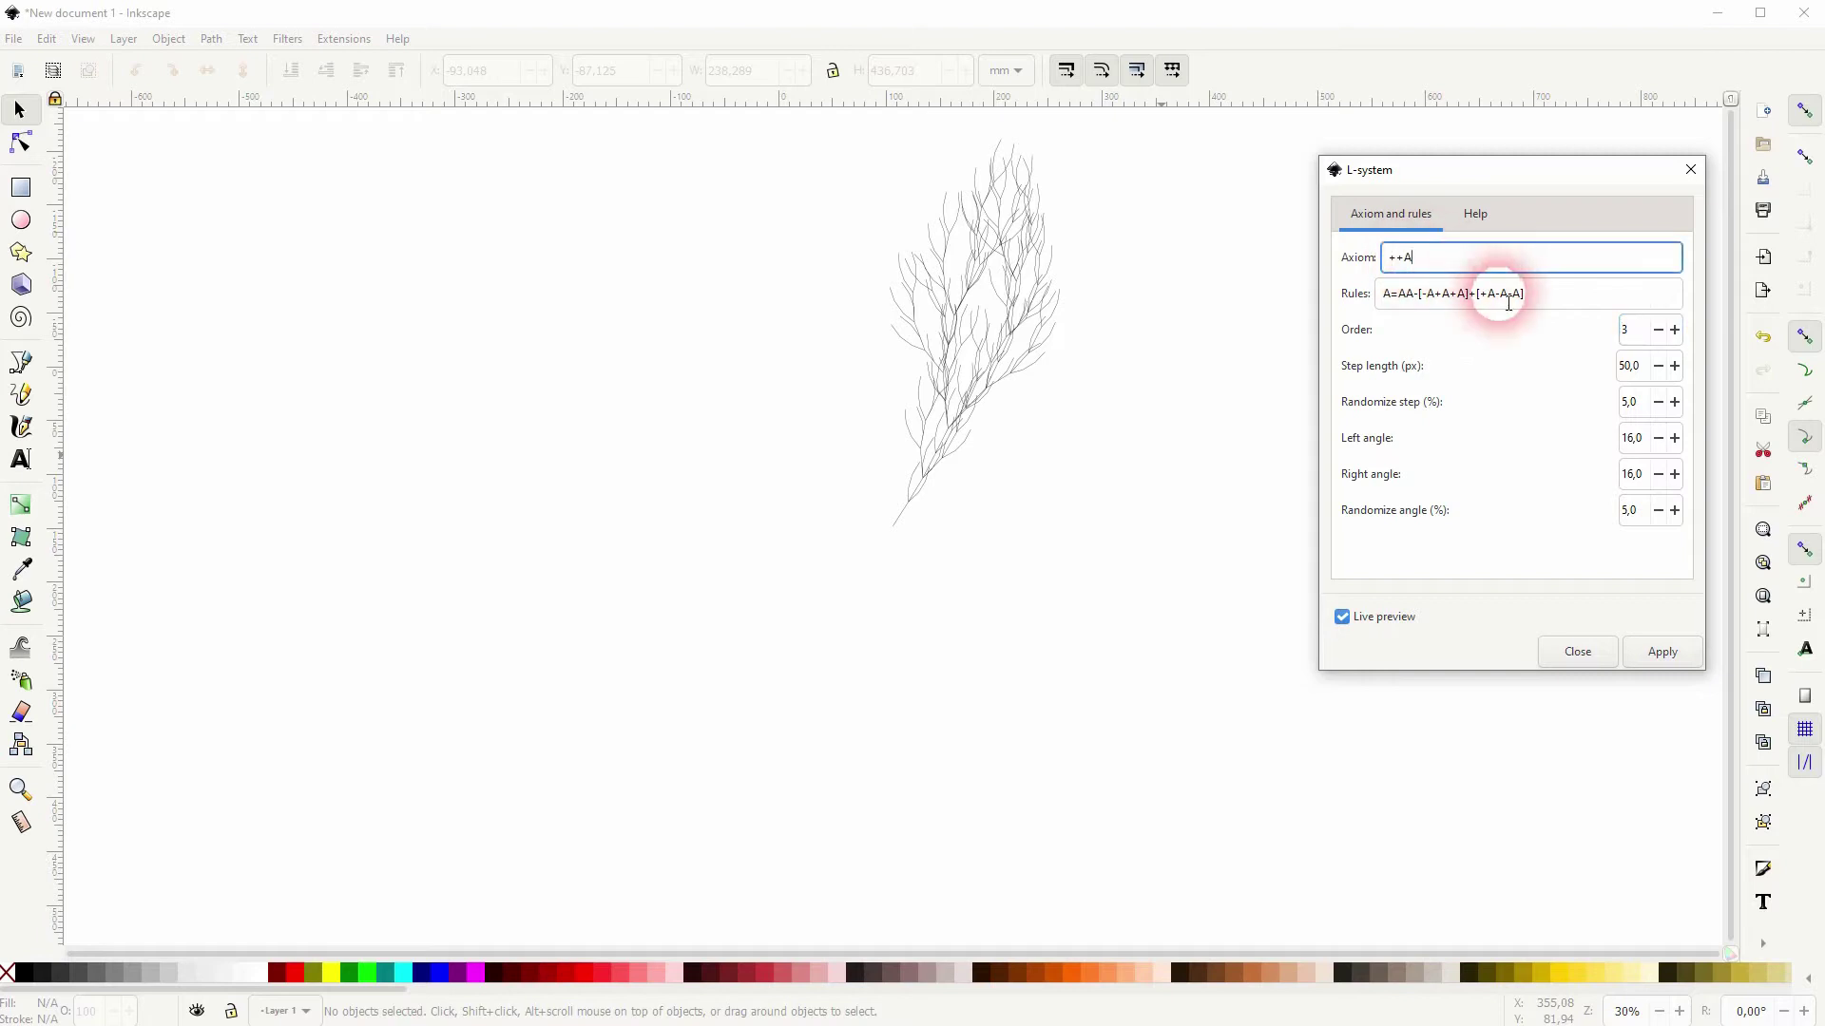
key(BackSpace)
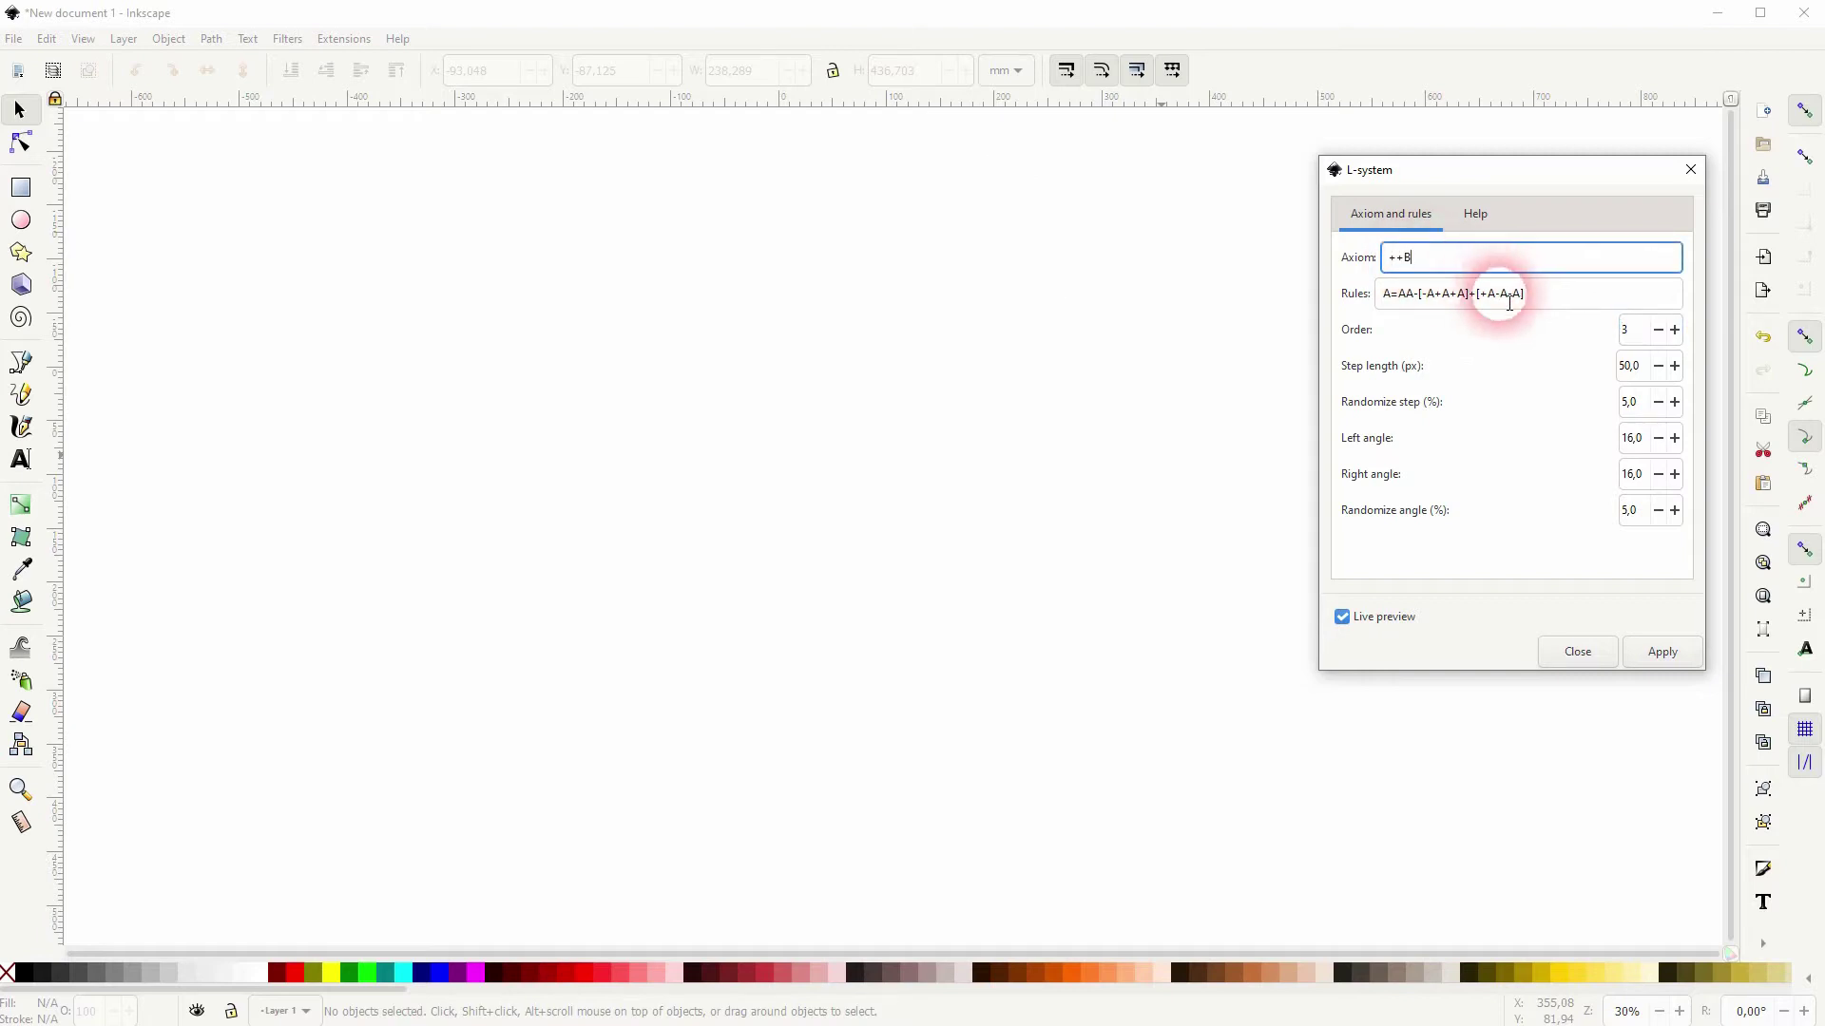
click(1555, 302)
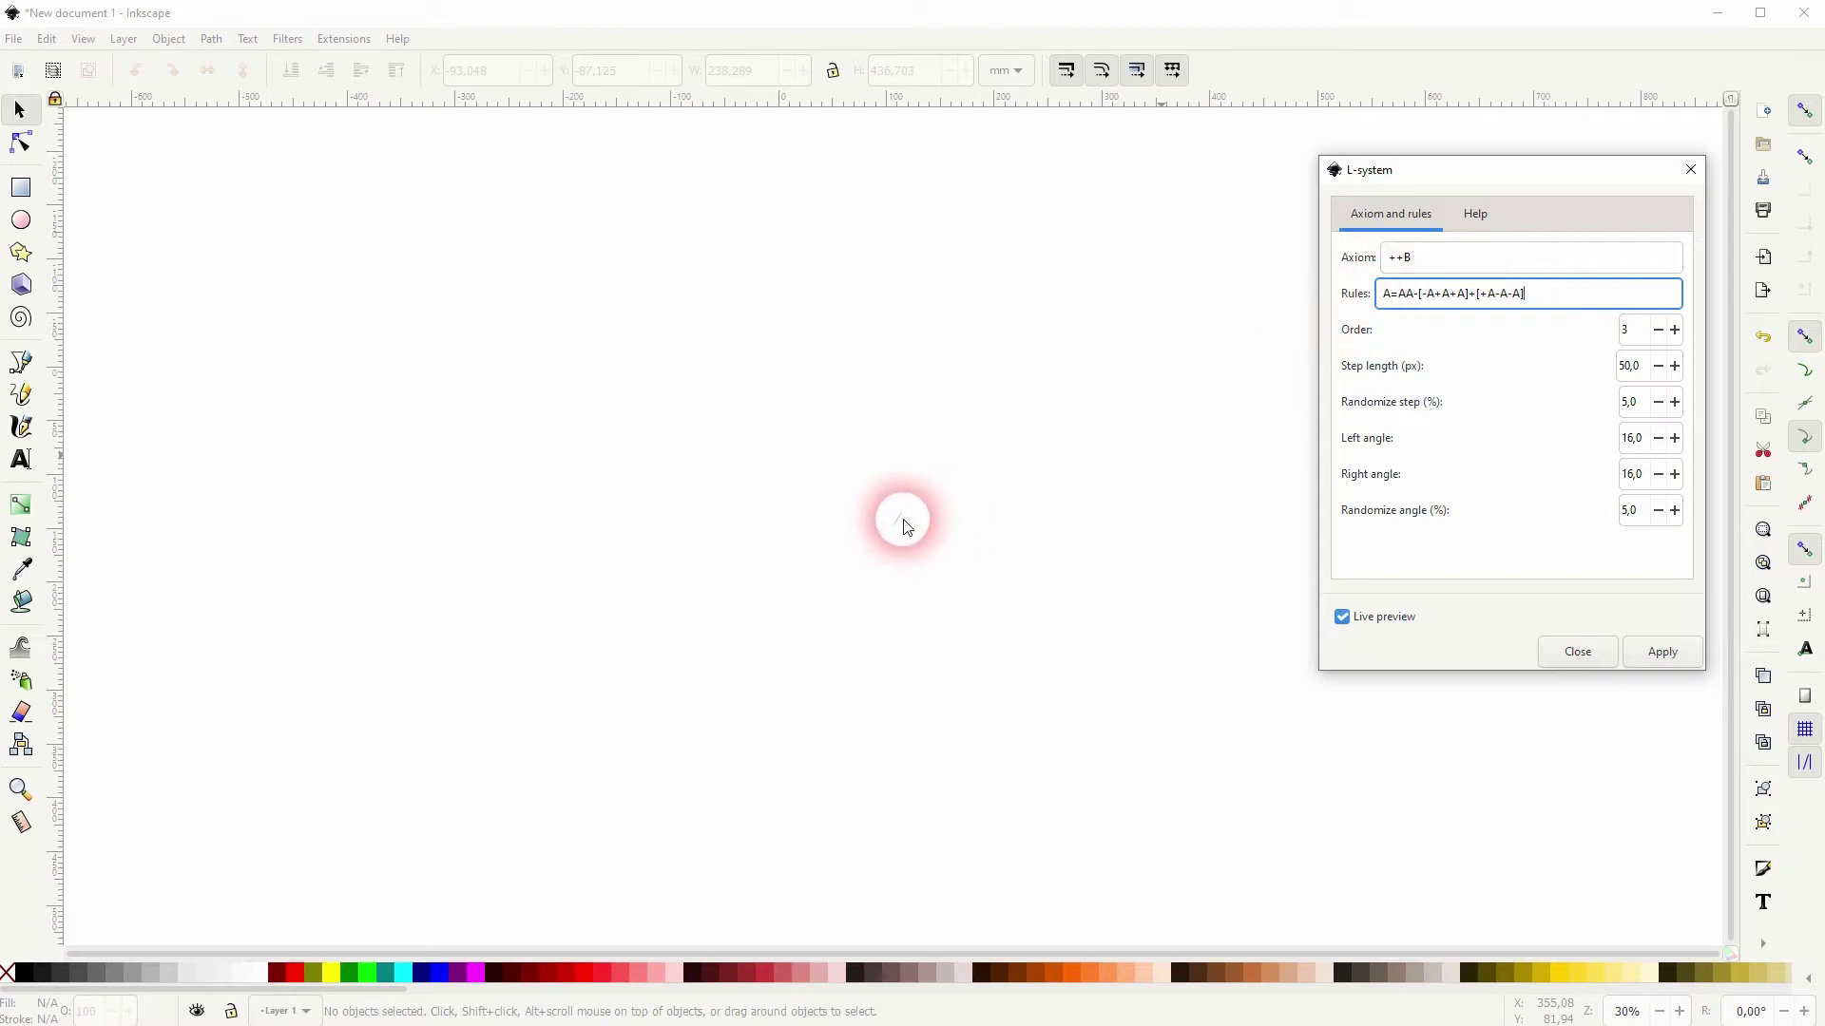
double_click(1386, 293)
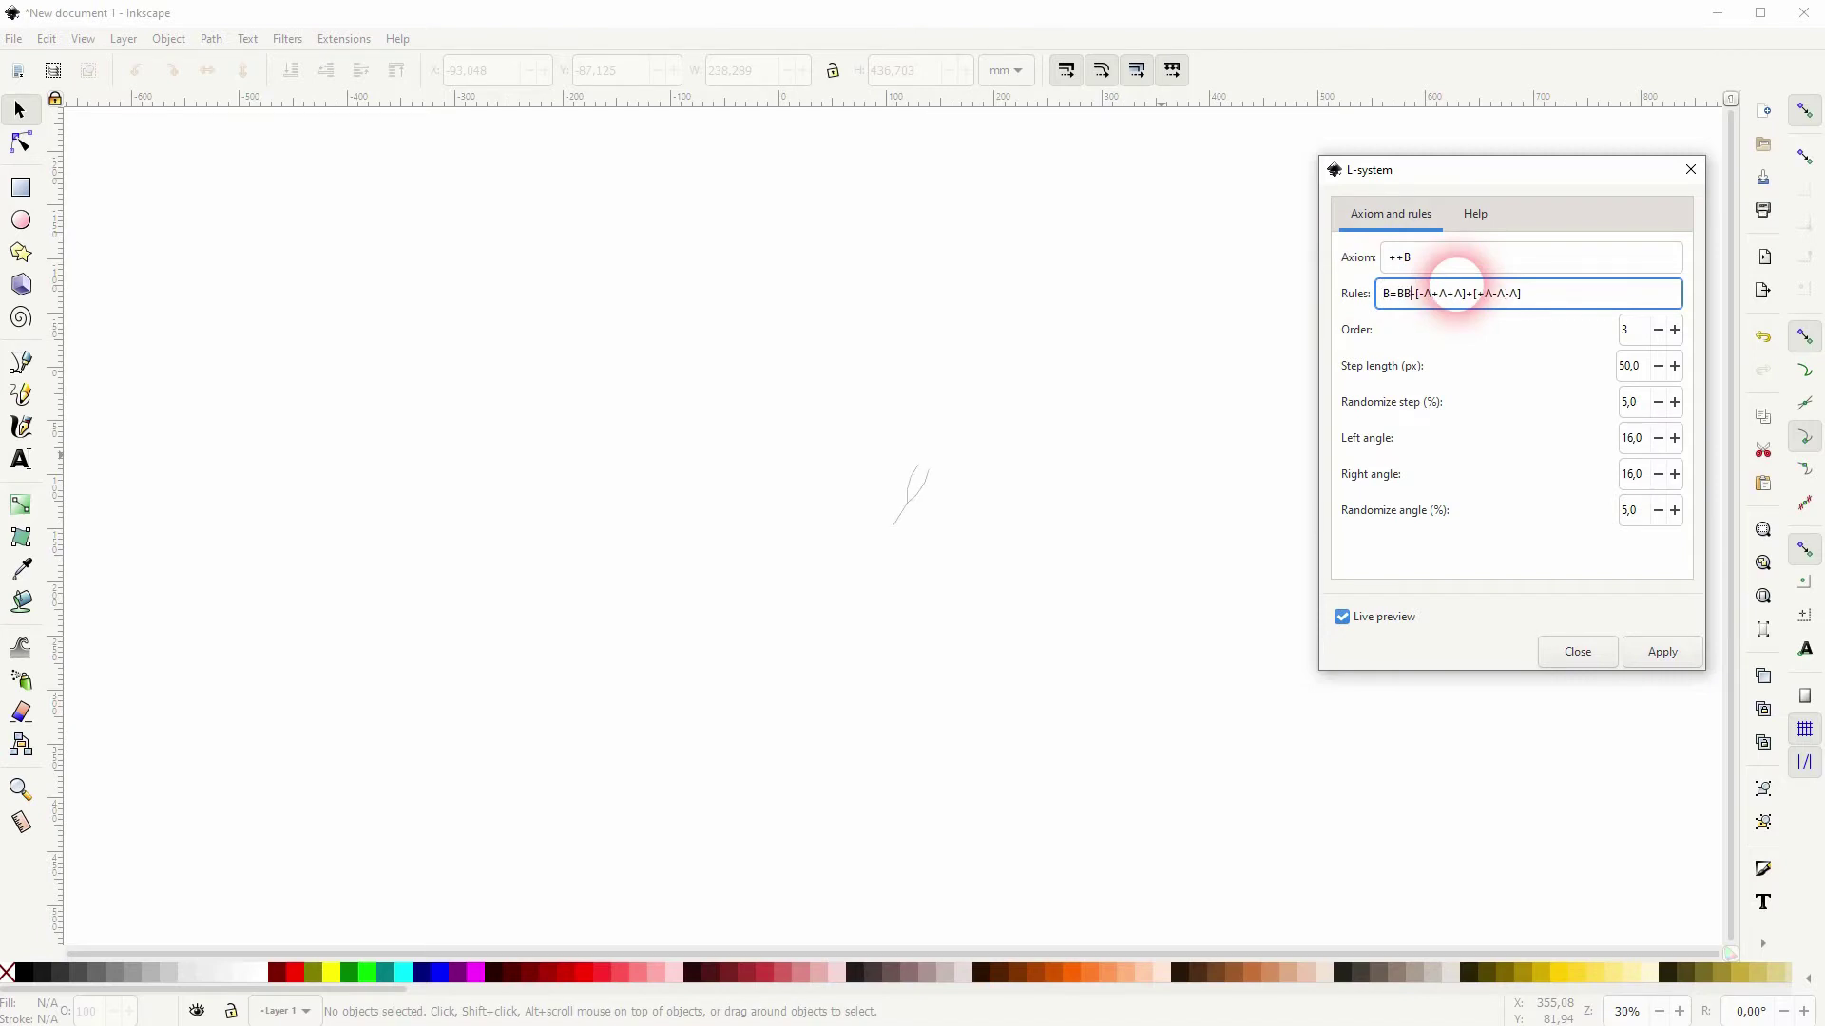
click(1429, 295)
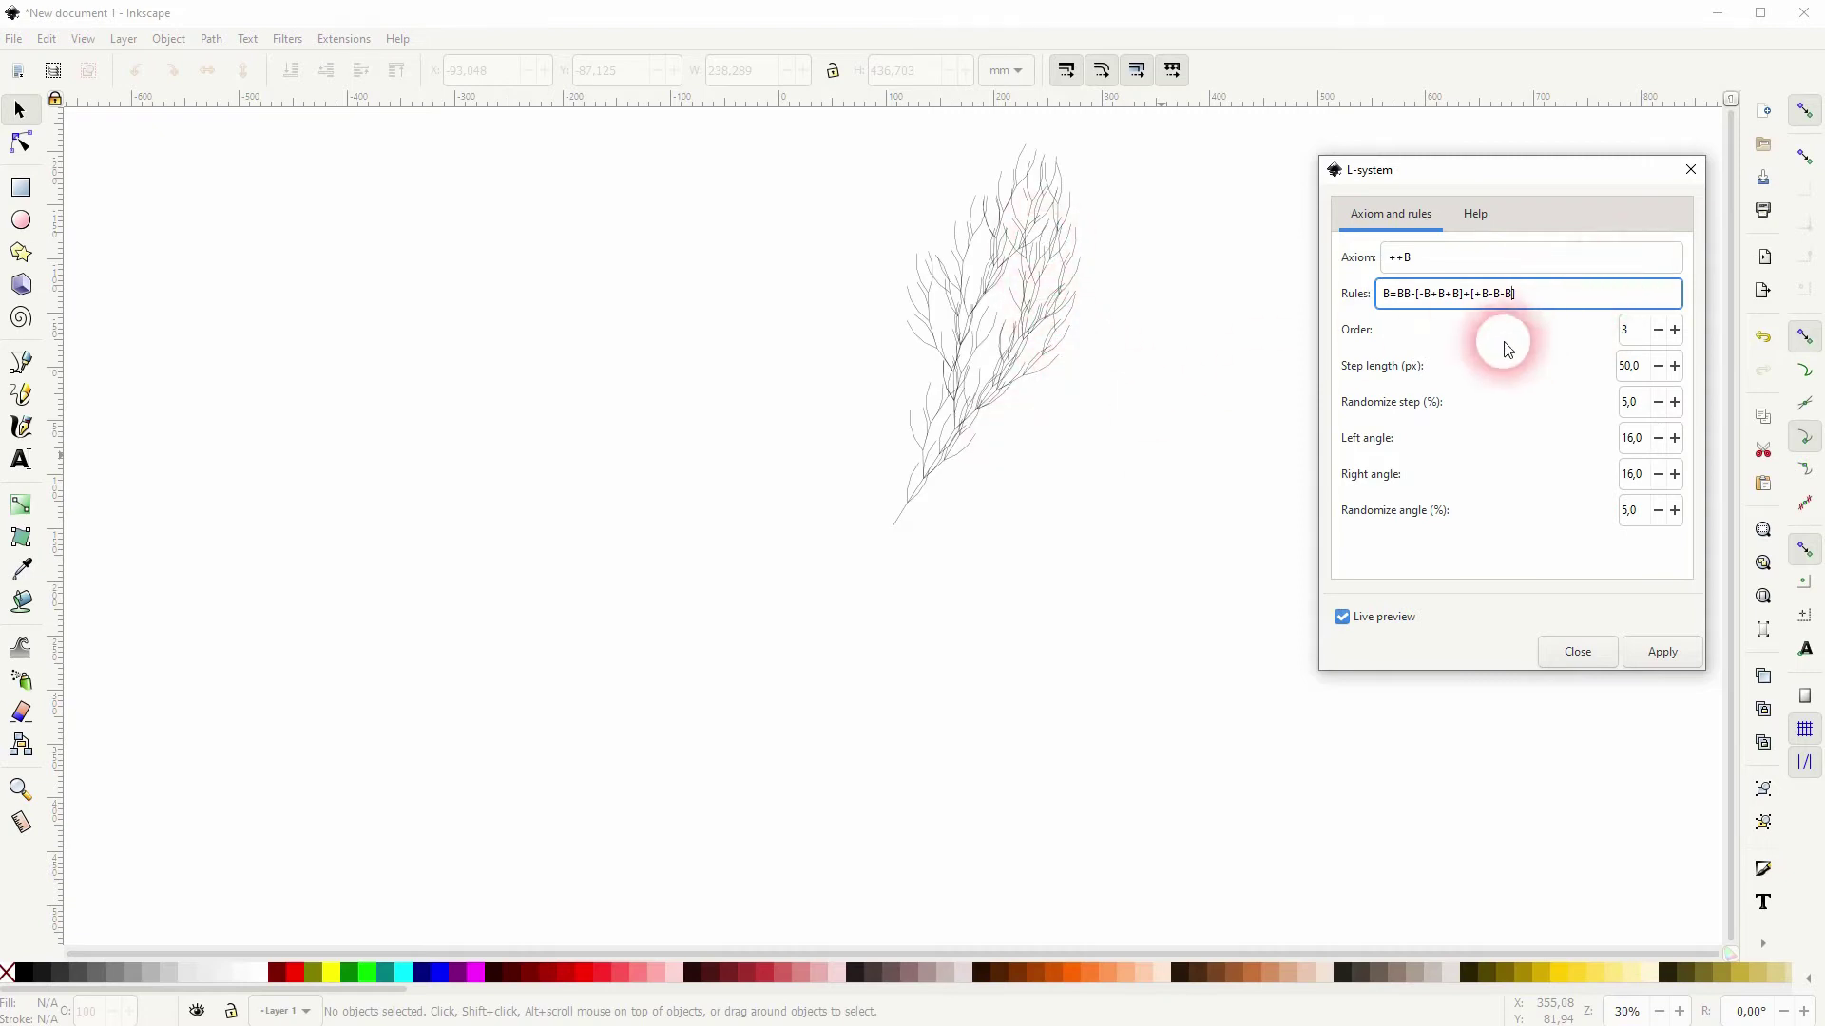
Try a step length of 25 px on the previewed plant.
click(1651, 372)
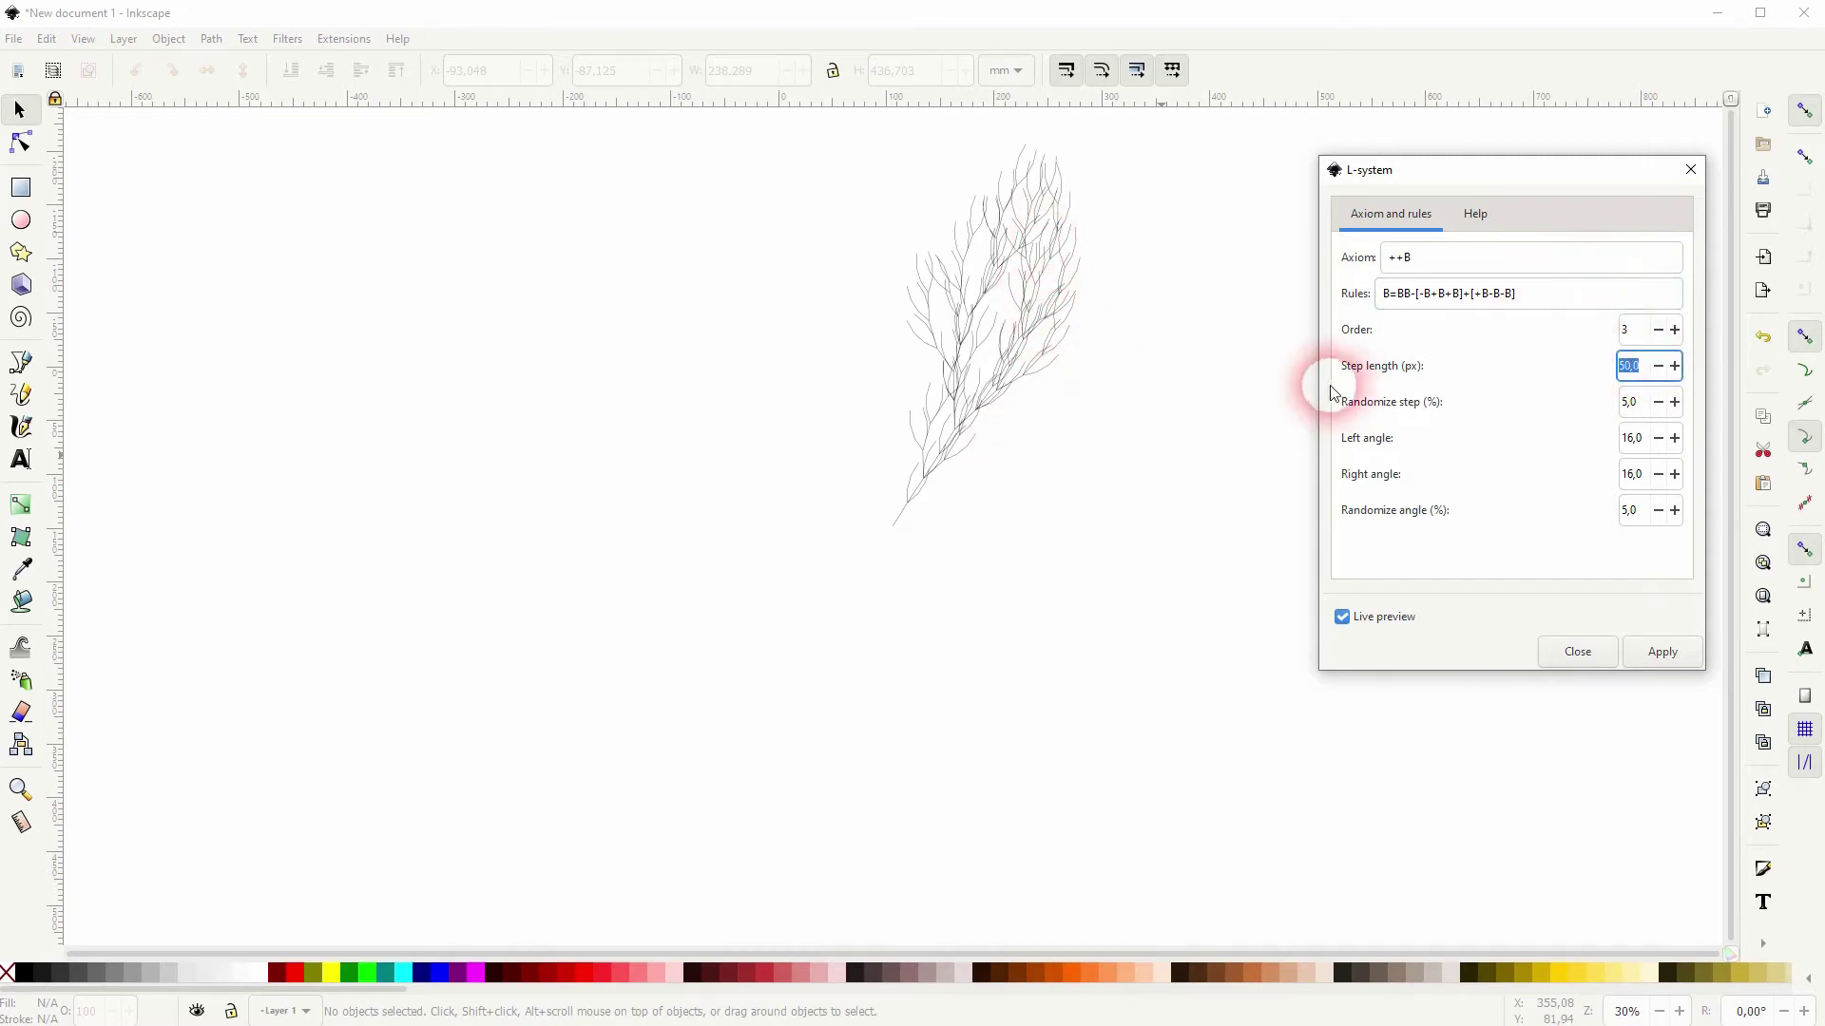
text(25)
click(1656, 333)
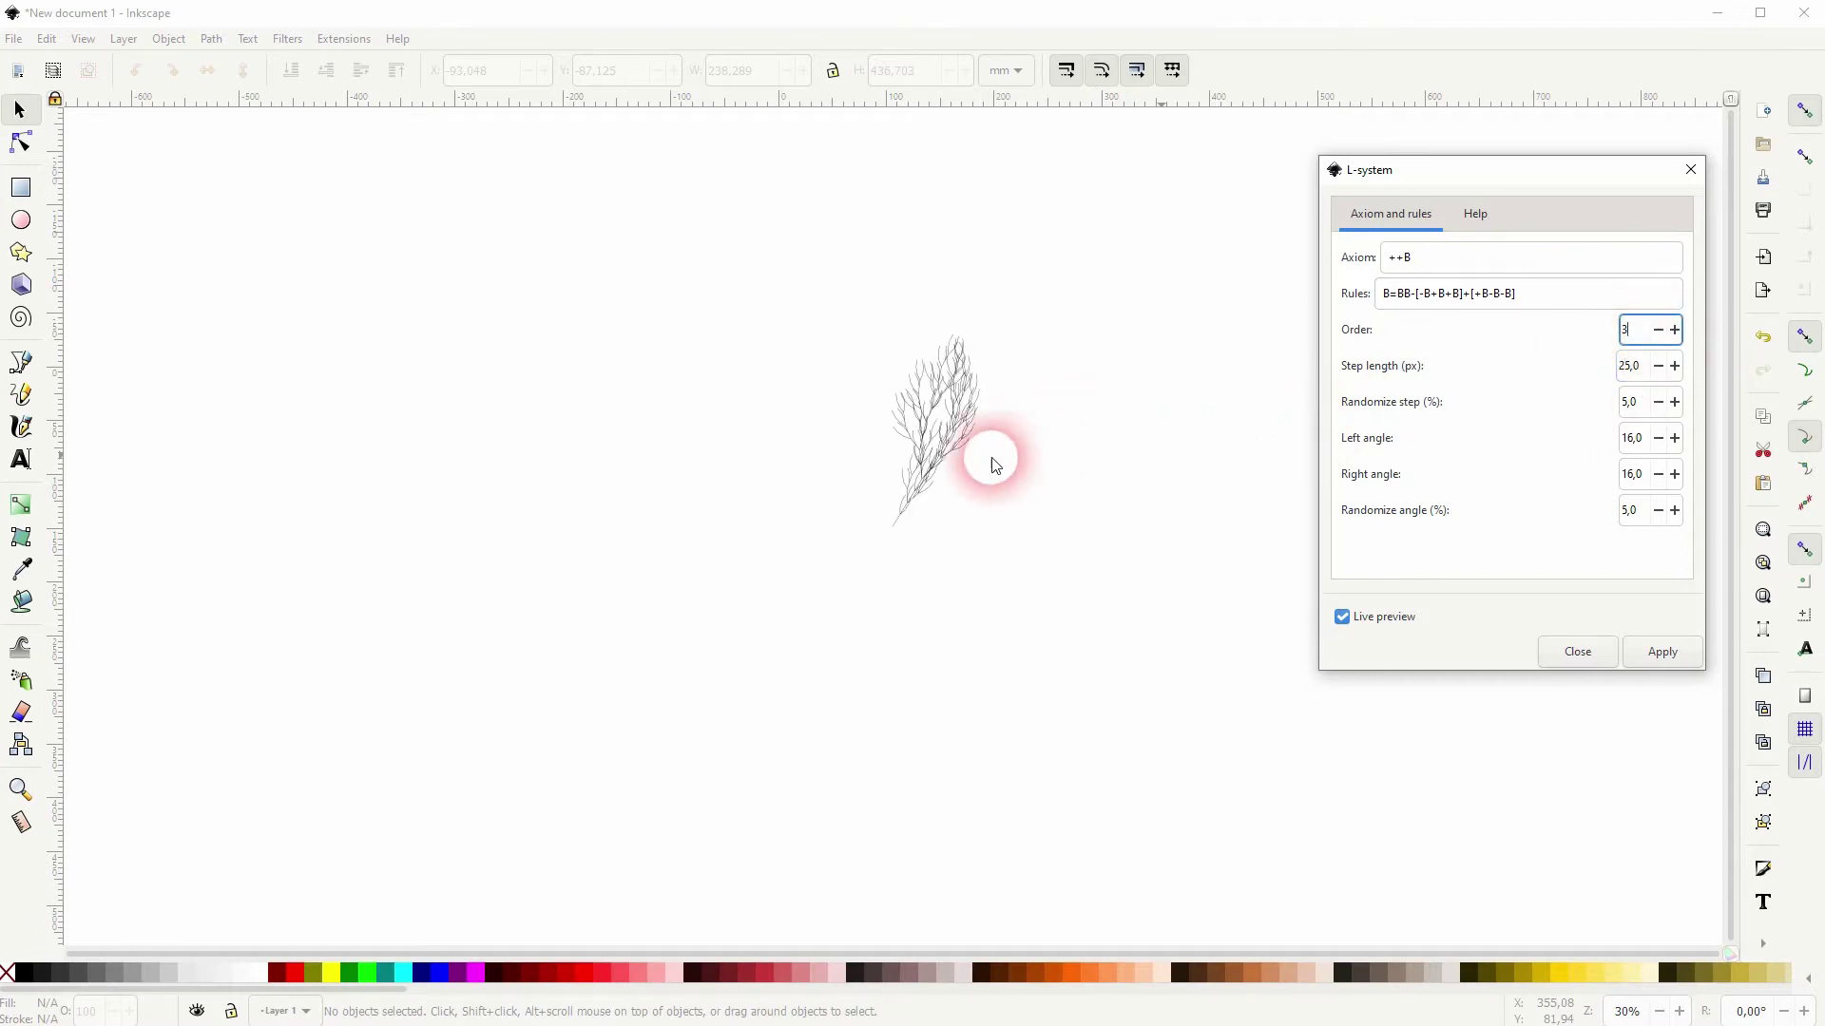
Set the step randomization to 25% and the step length to 40 px.
click(1652, 407)
text(25)
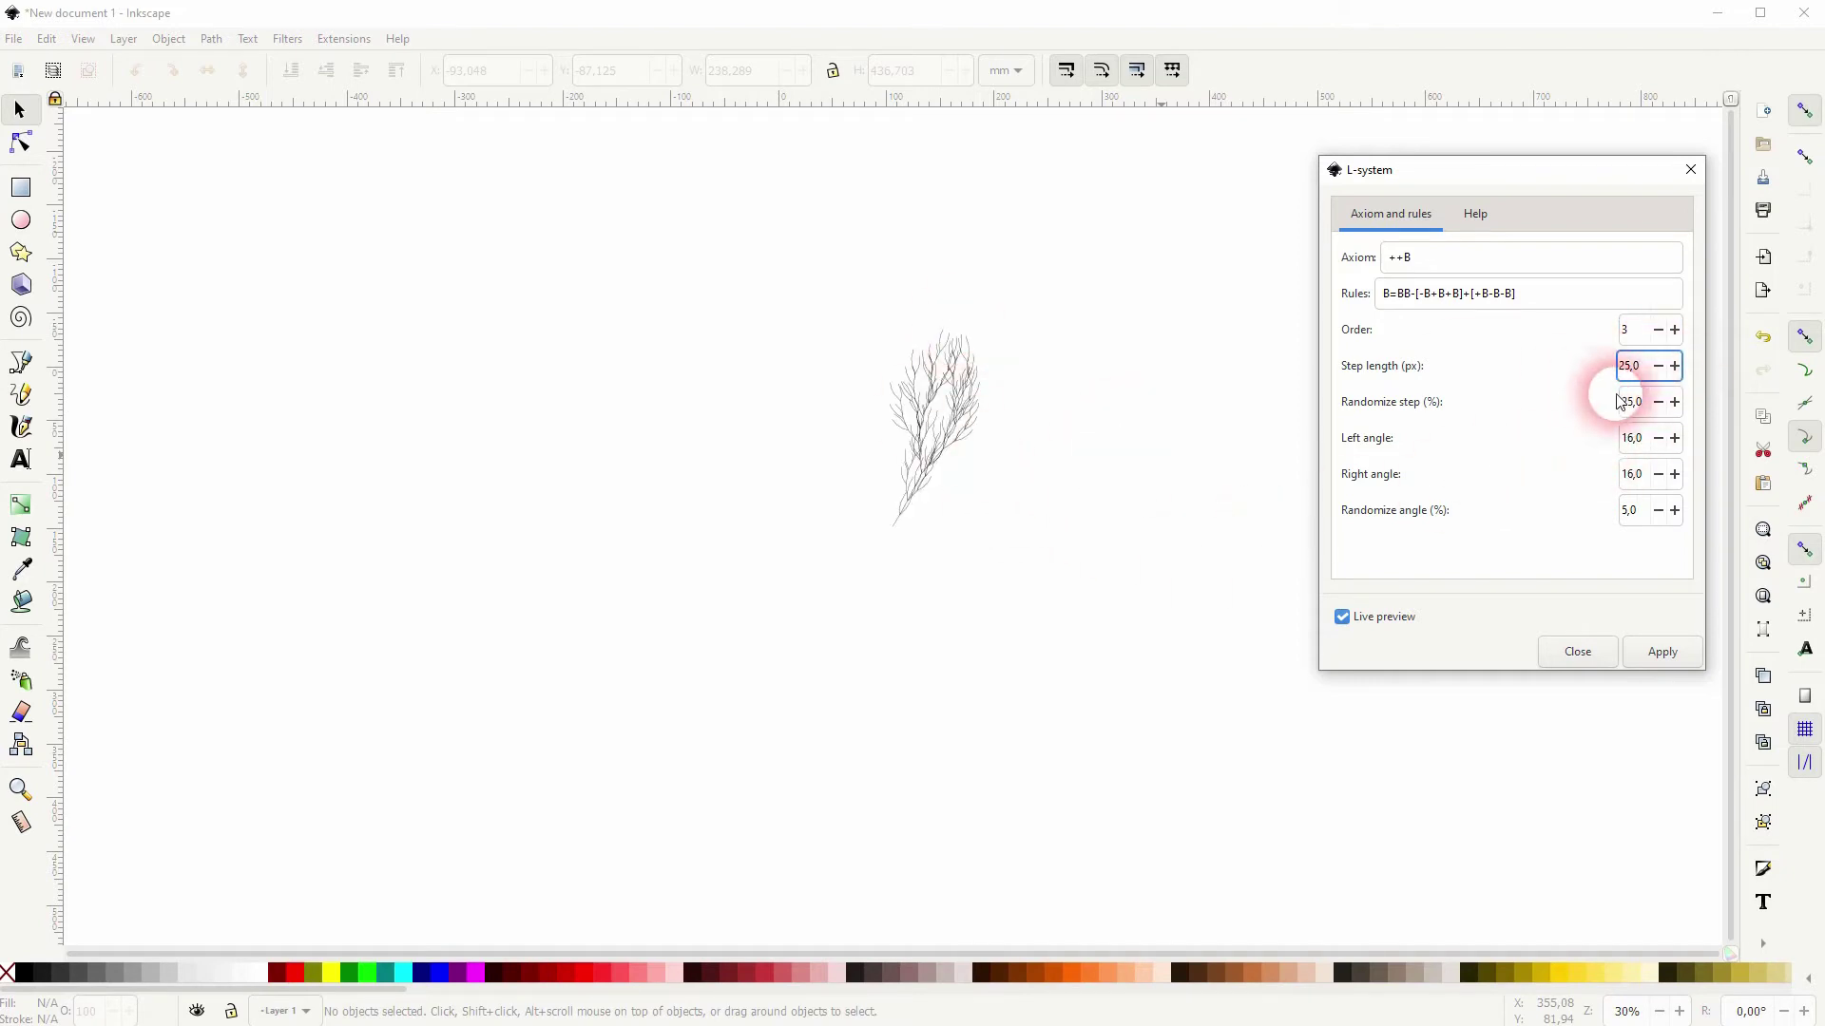
drag(1642, 367, 1511, 371)
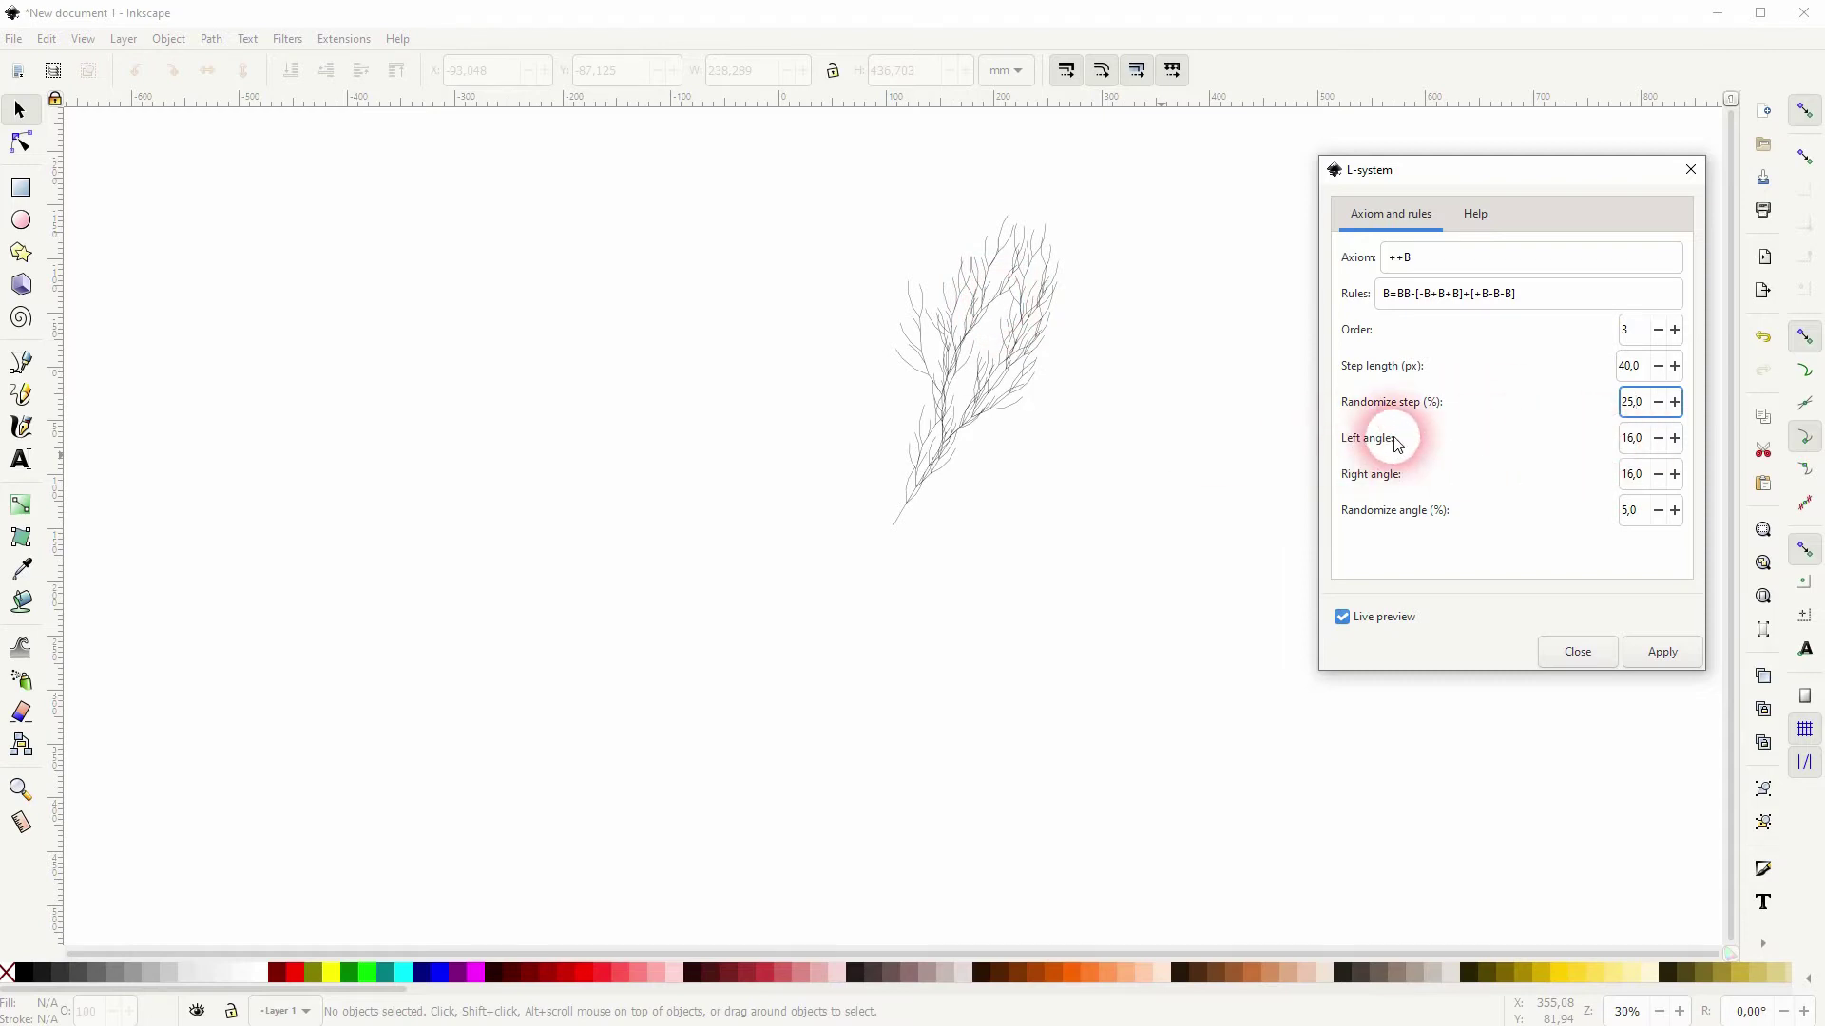
Try a left angle of 60 on the previewed plant, and return it to 16.
drag(1644, 438, 1549, 440)
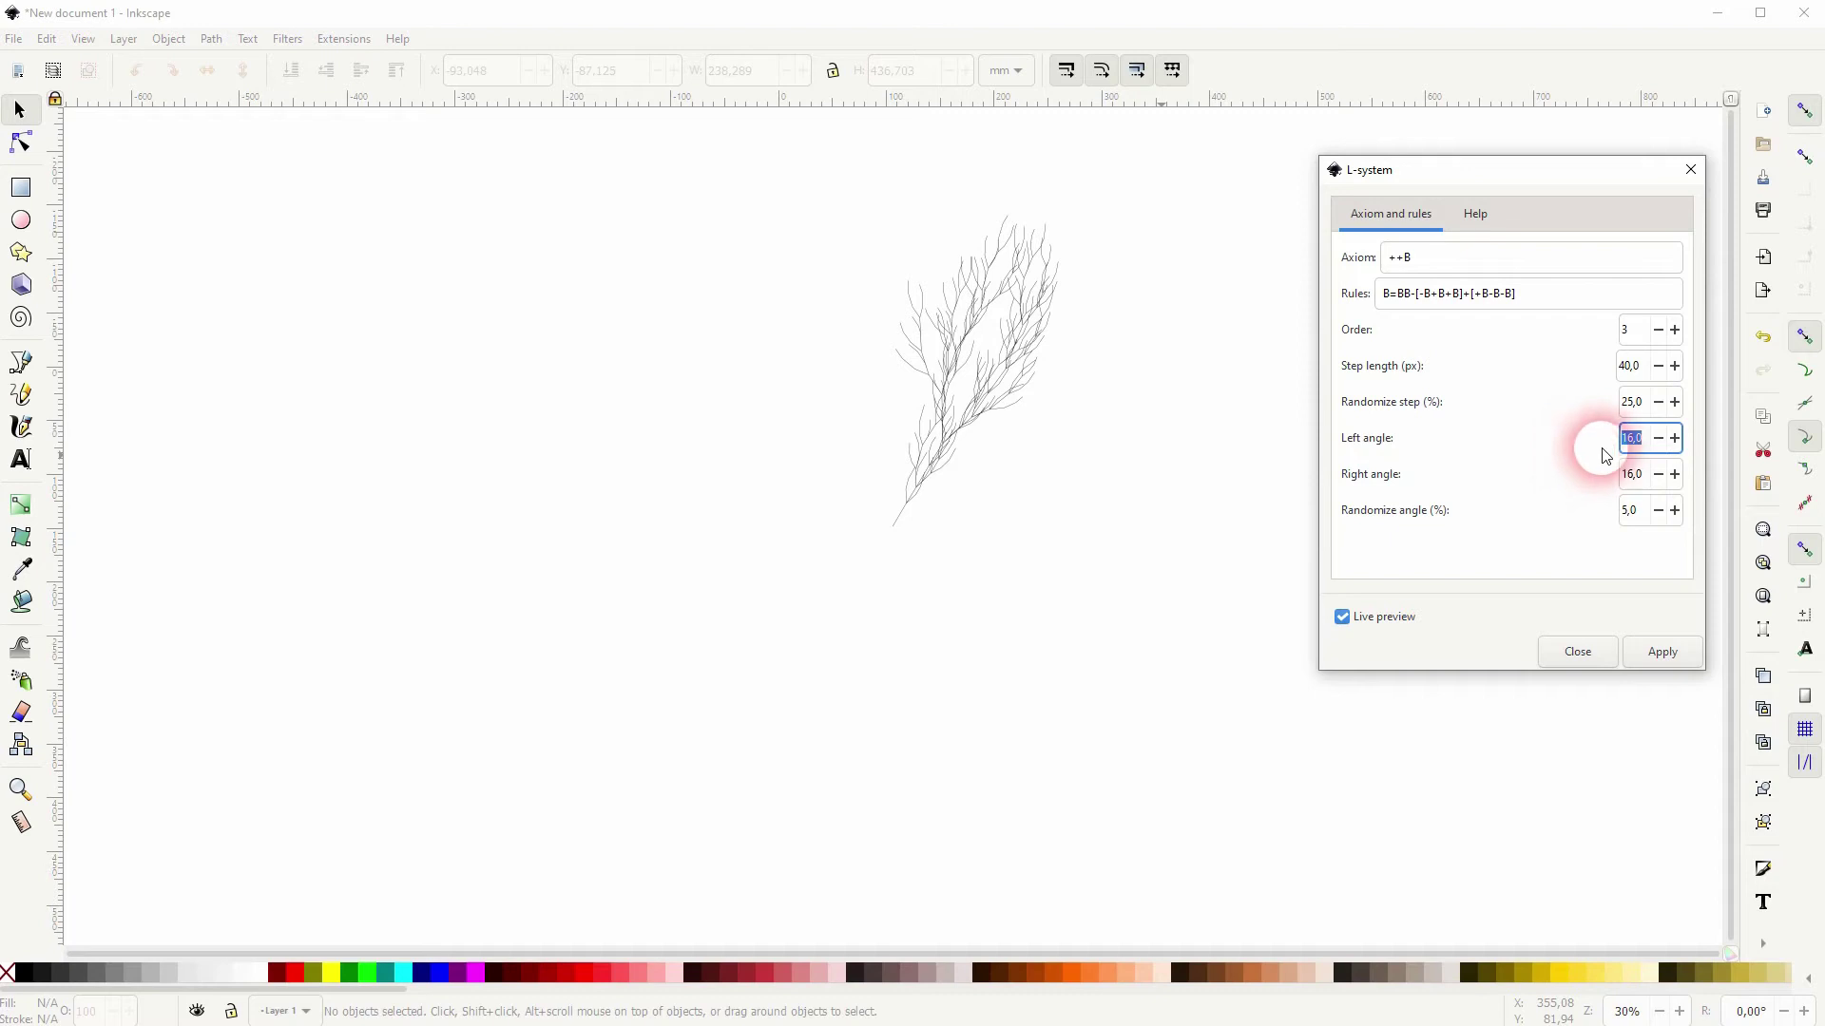
text(60)
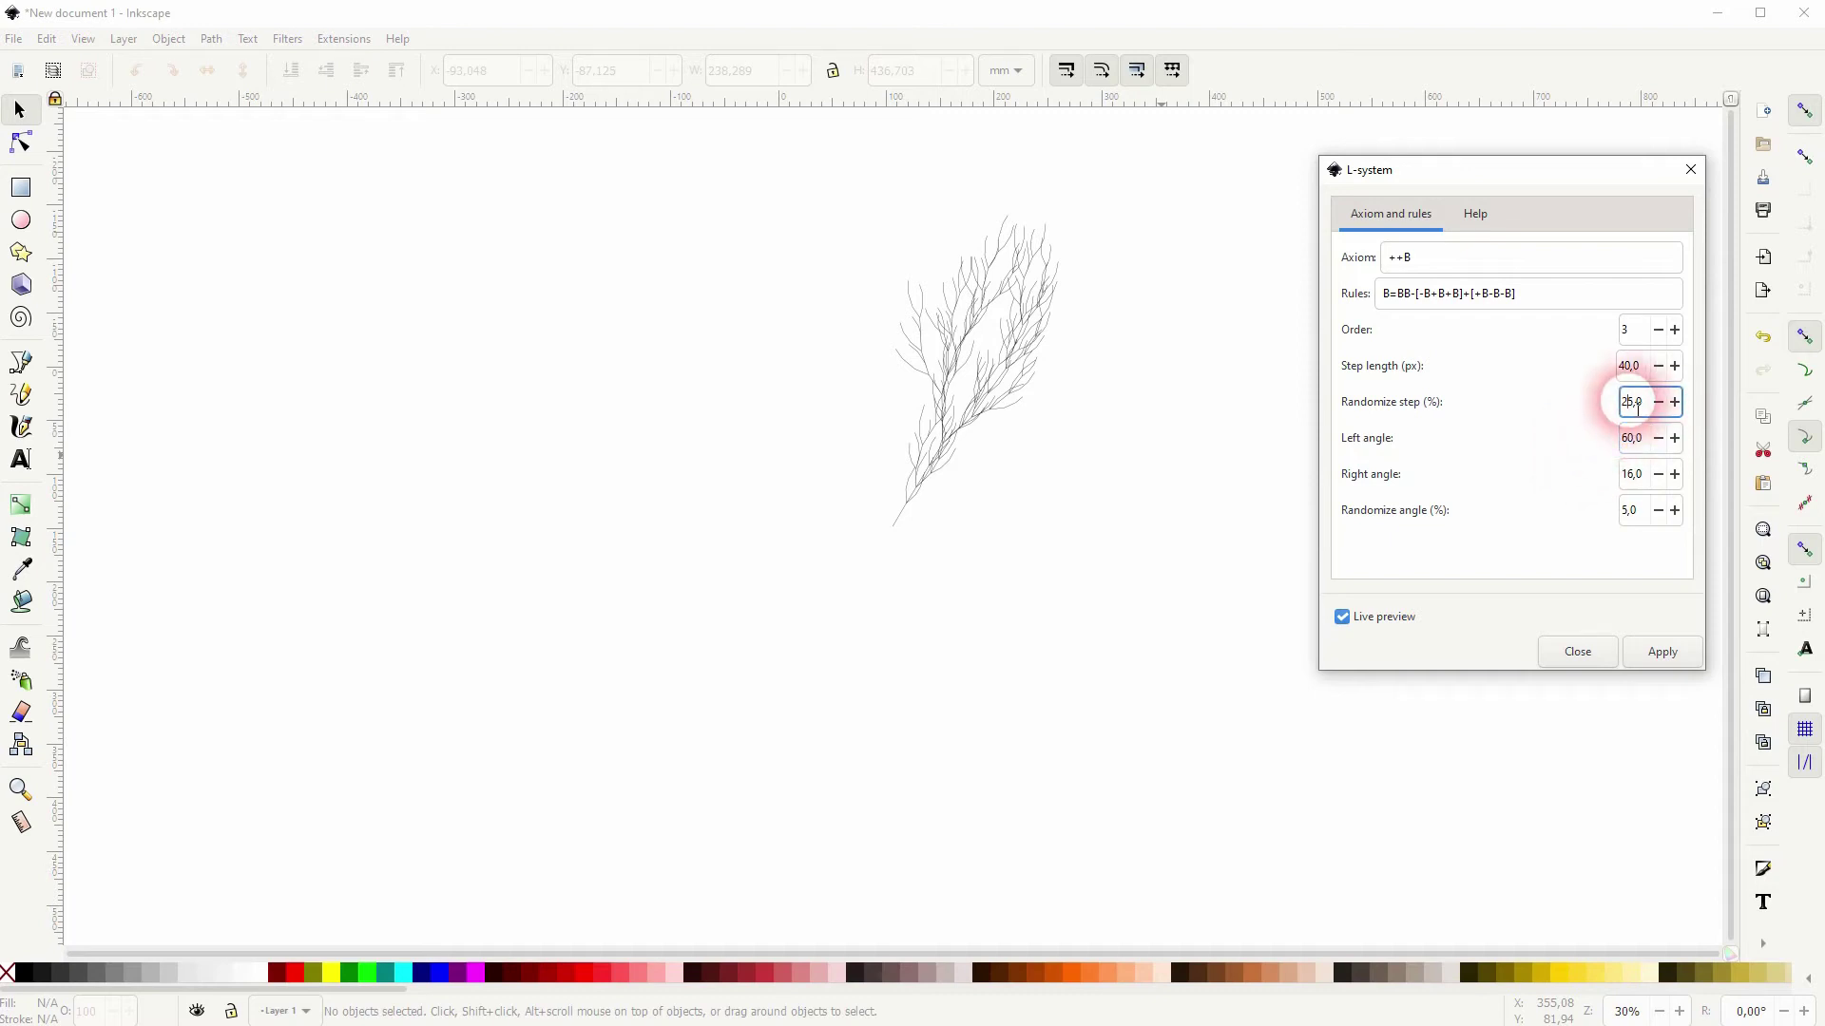
drag(951, 582, 910, 545)
click(1043, 545)
click(1649, 402)
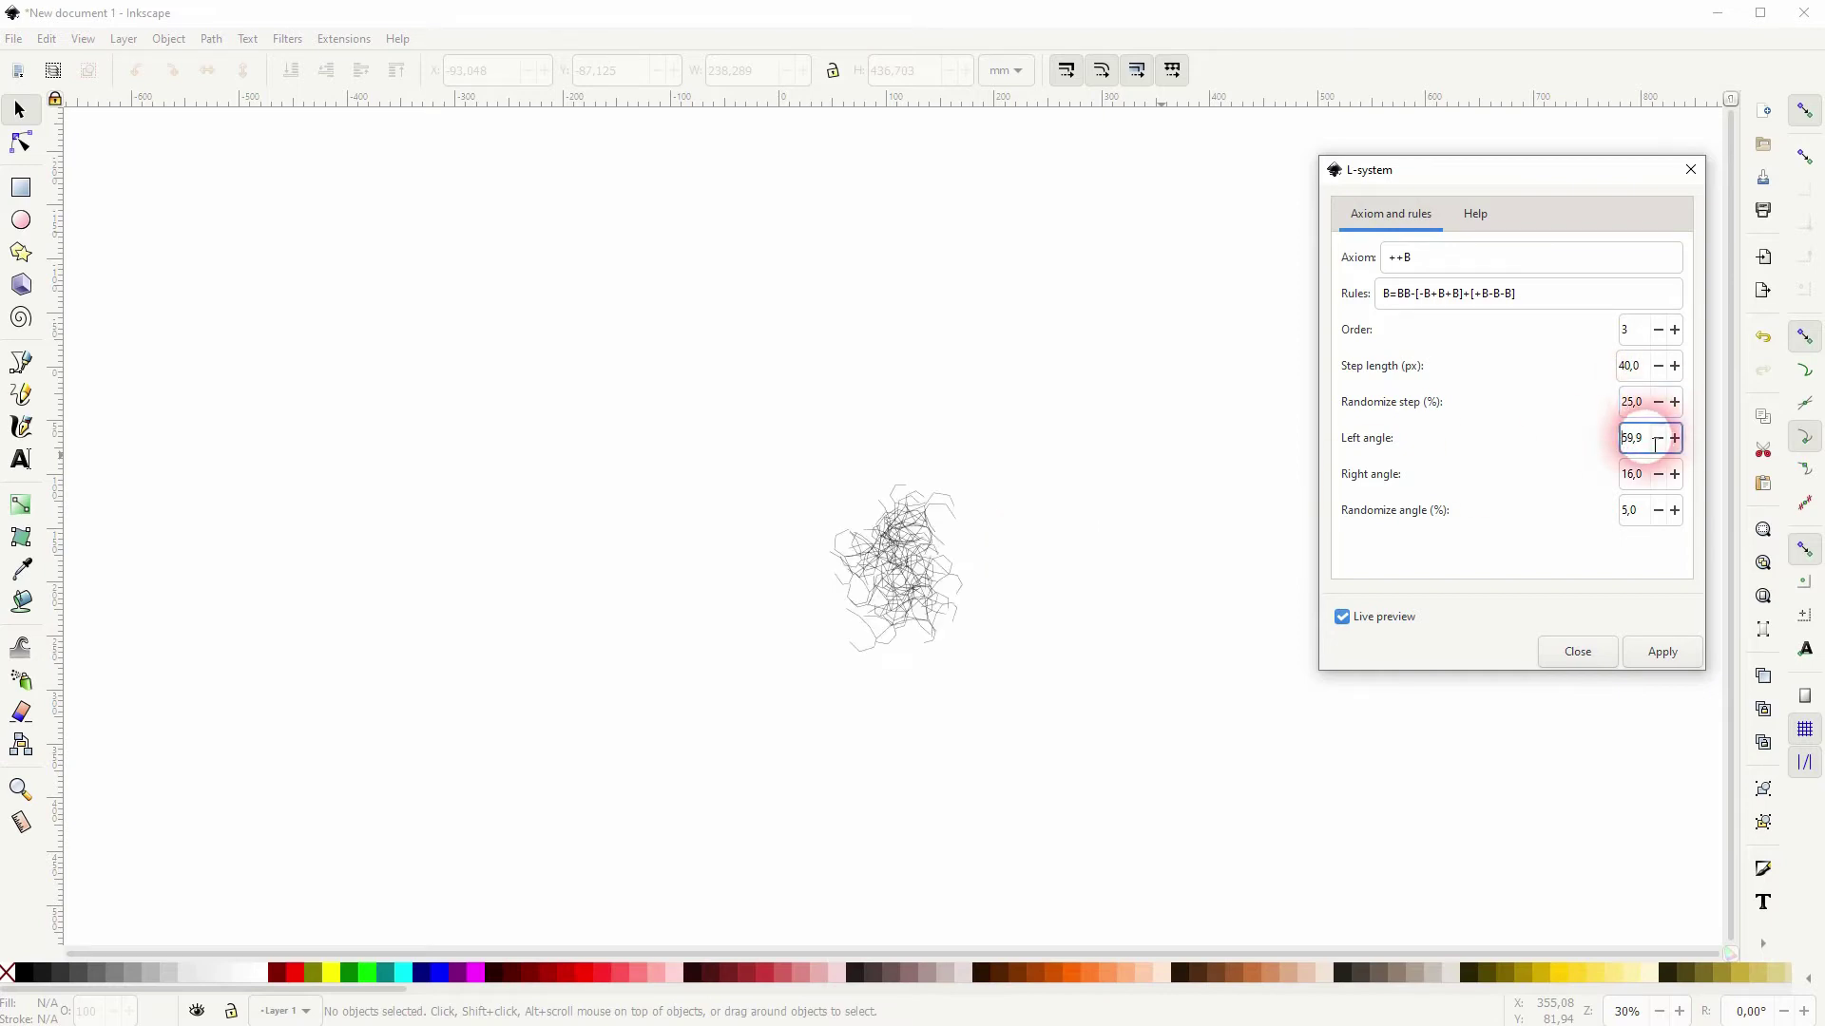
text(1)
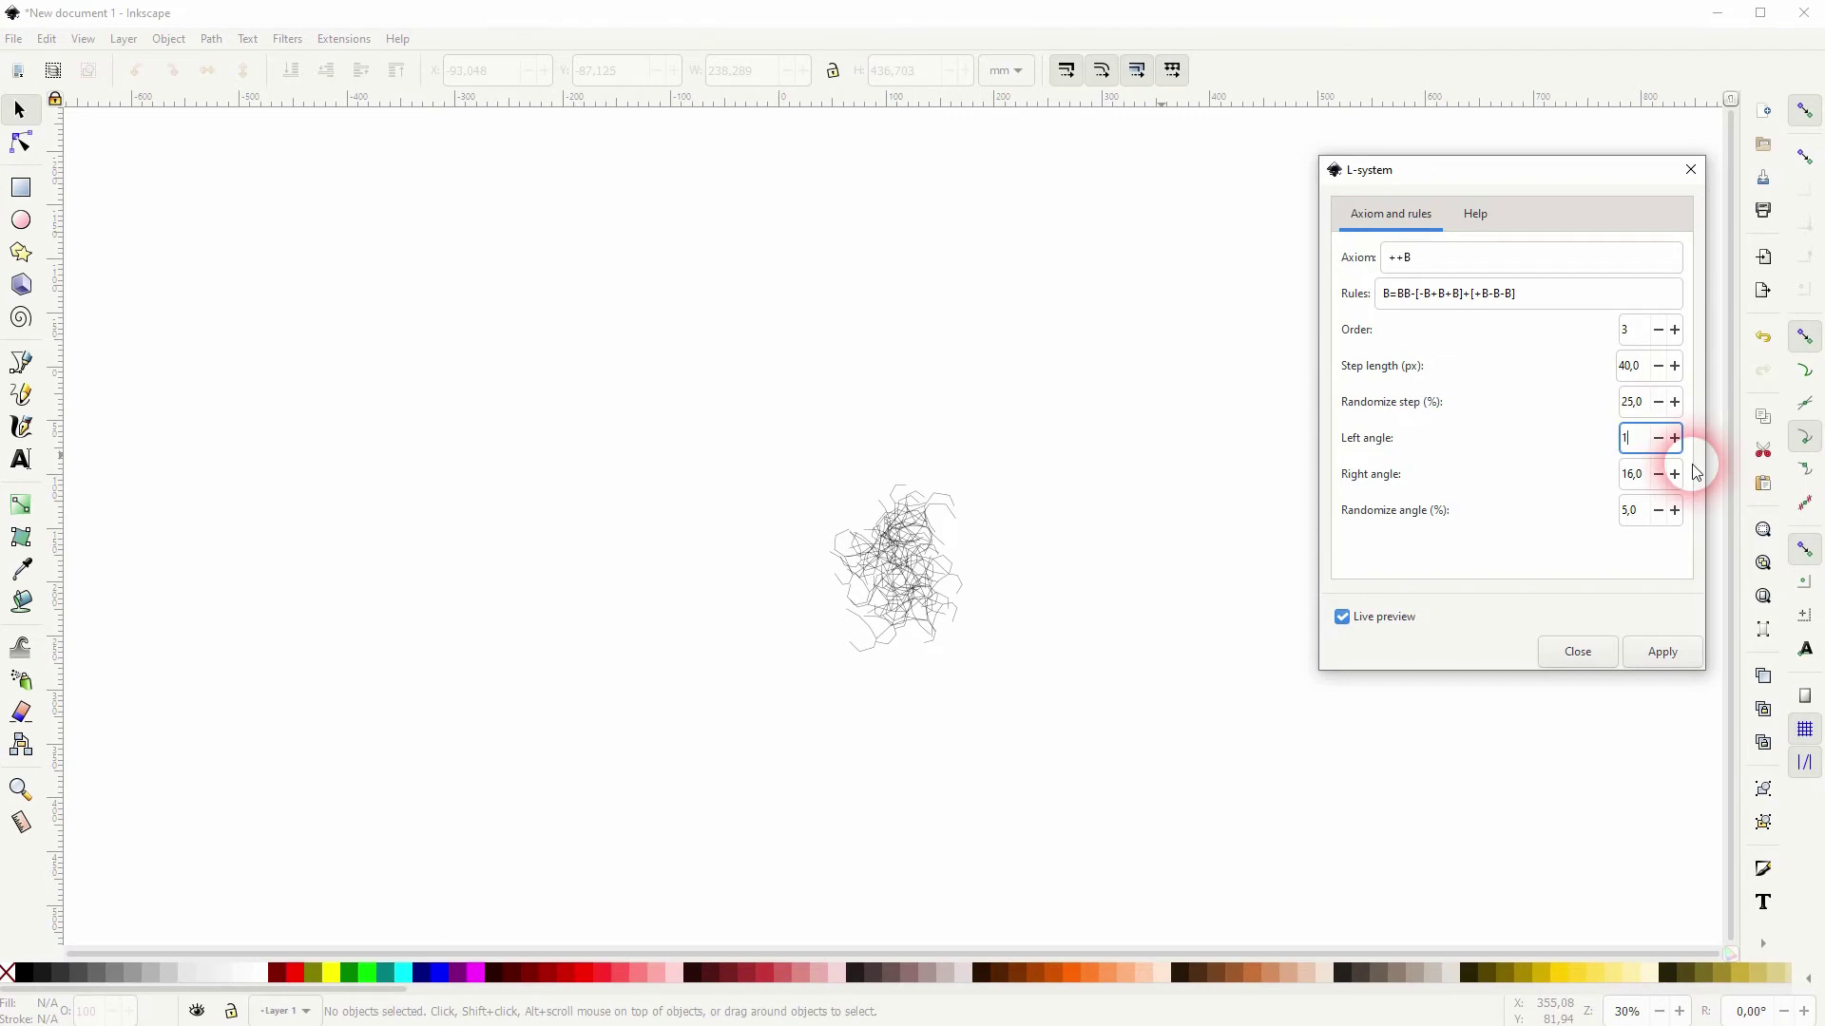
text(6)
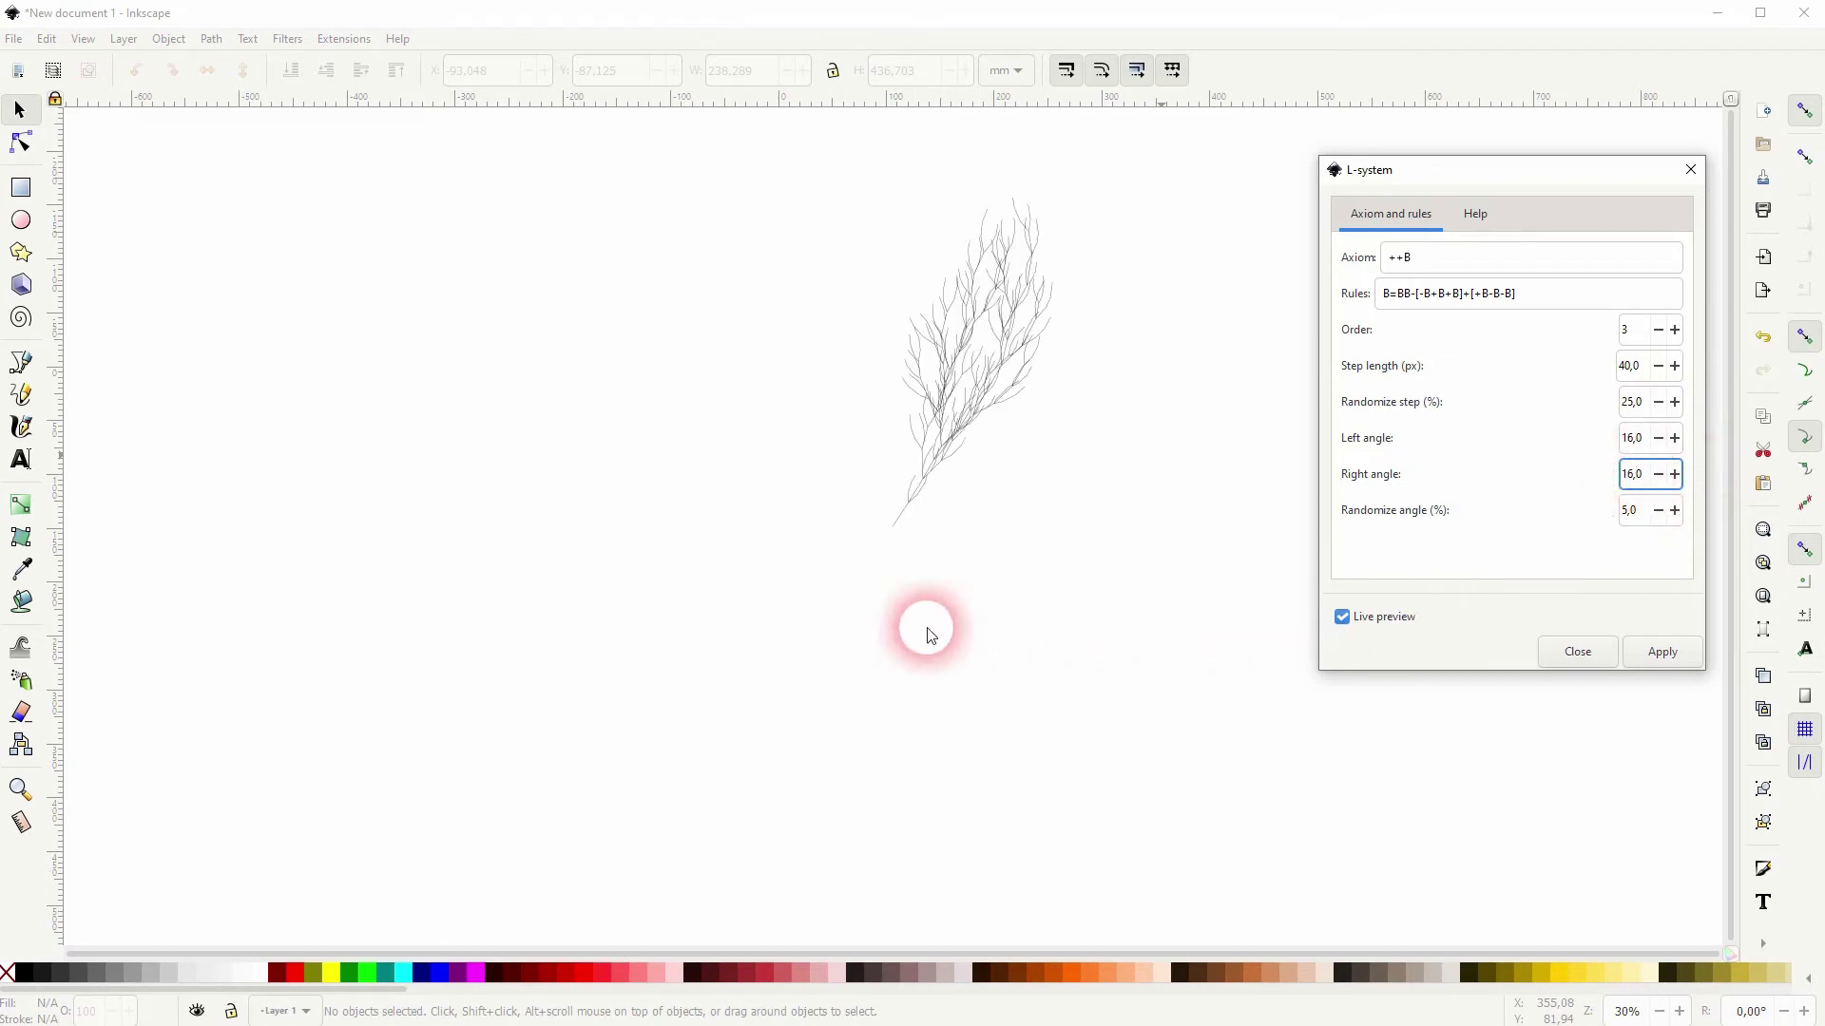
Try an angle randomization of 50% and 0%, and return it to 5%.
click(1630, 510)
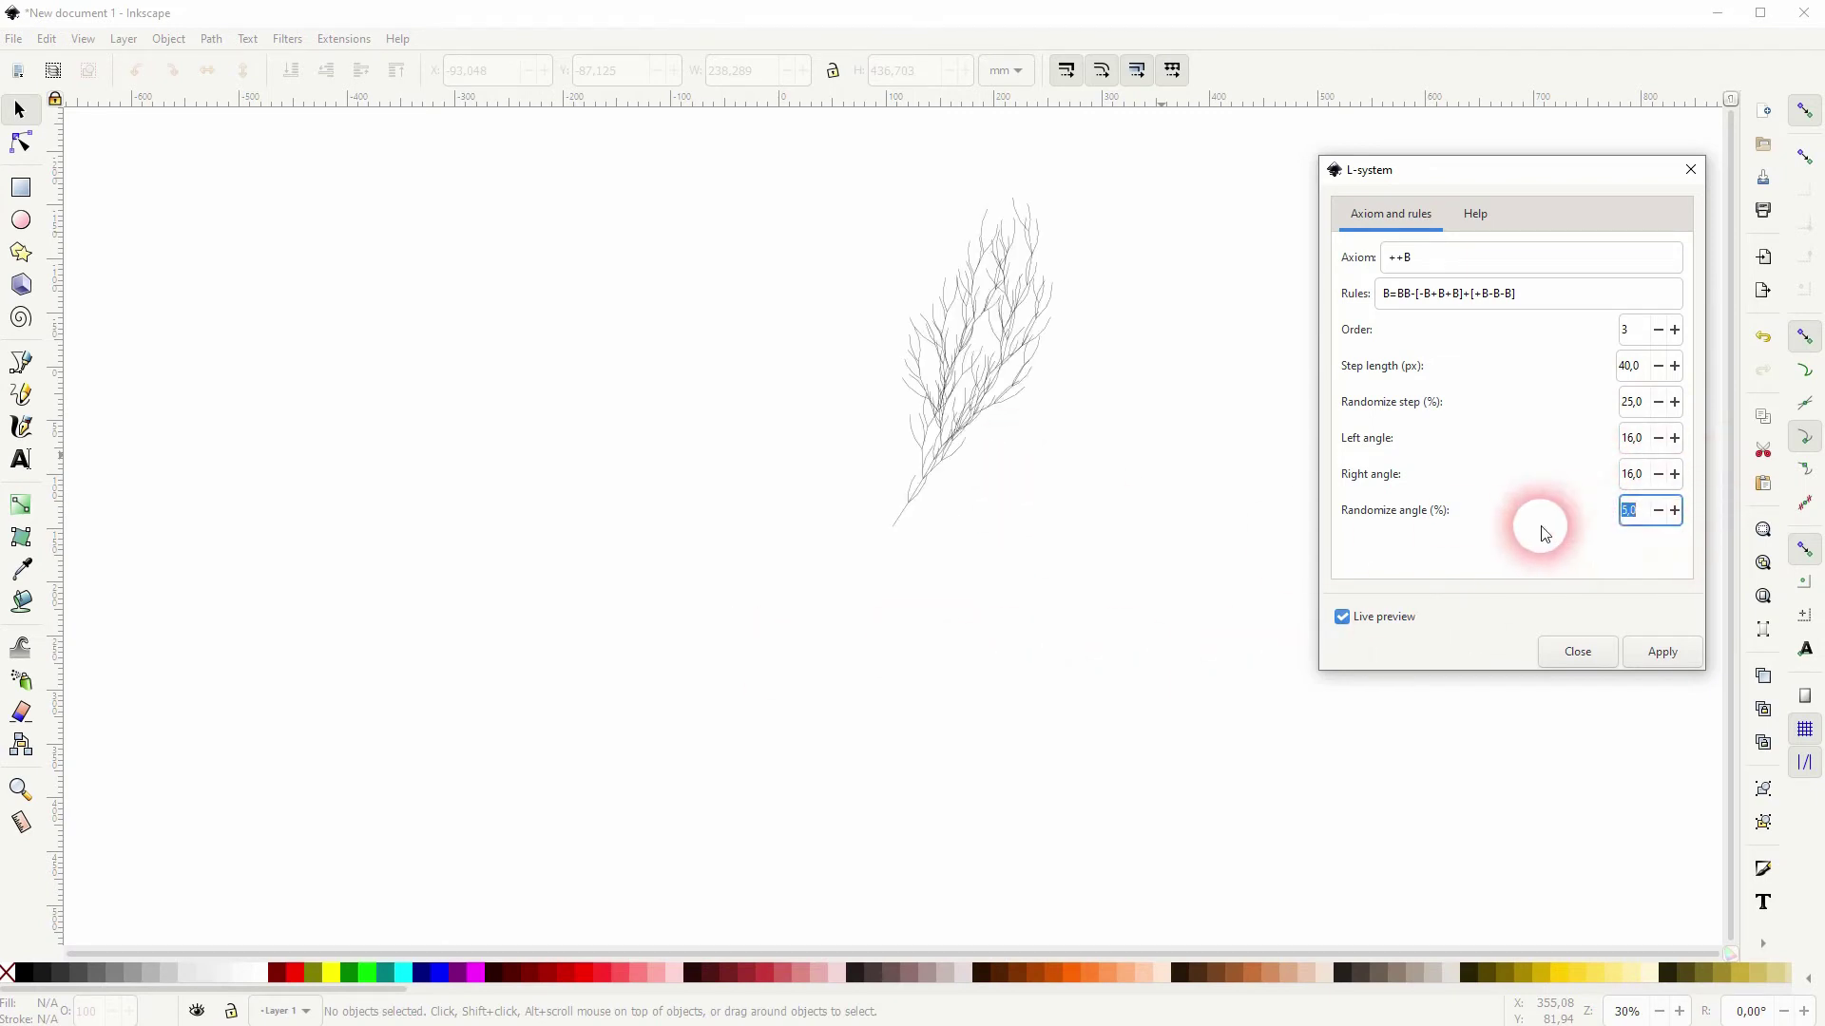
text(50)
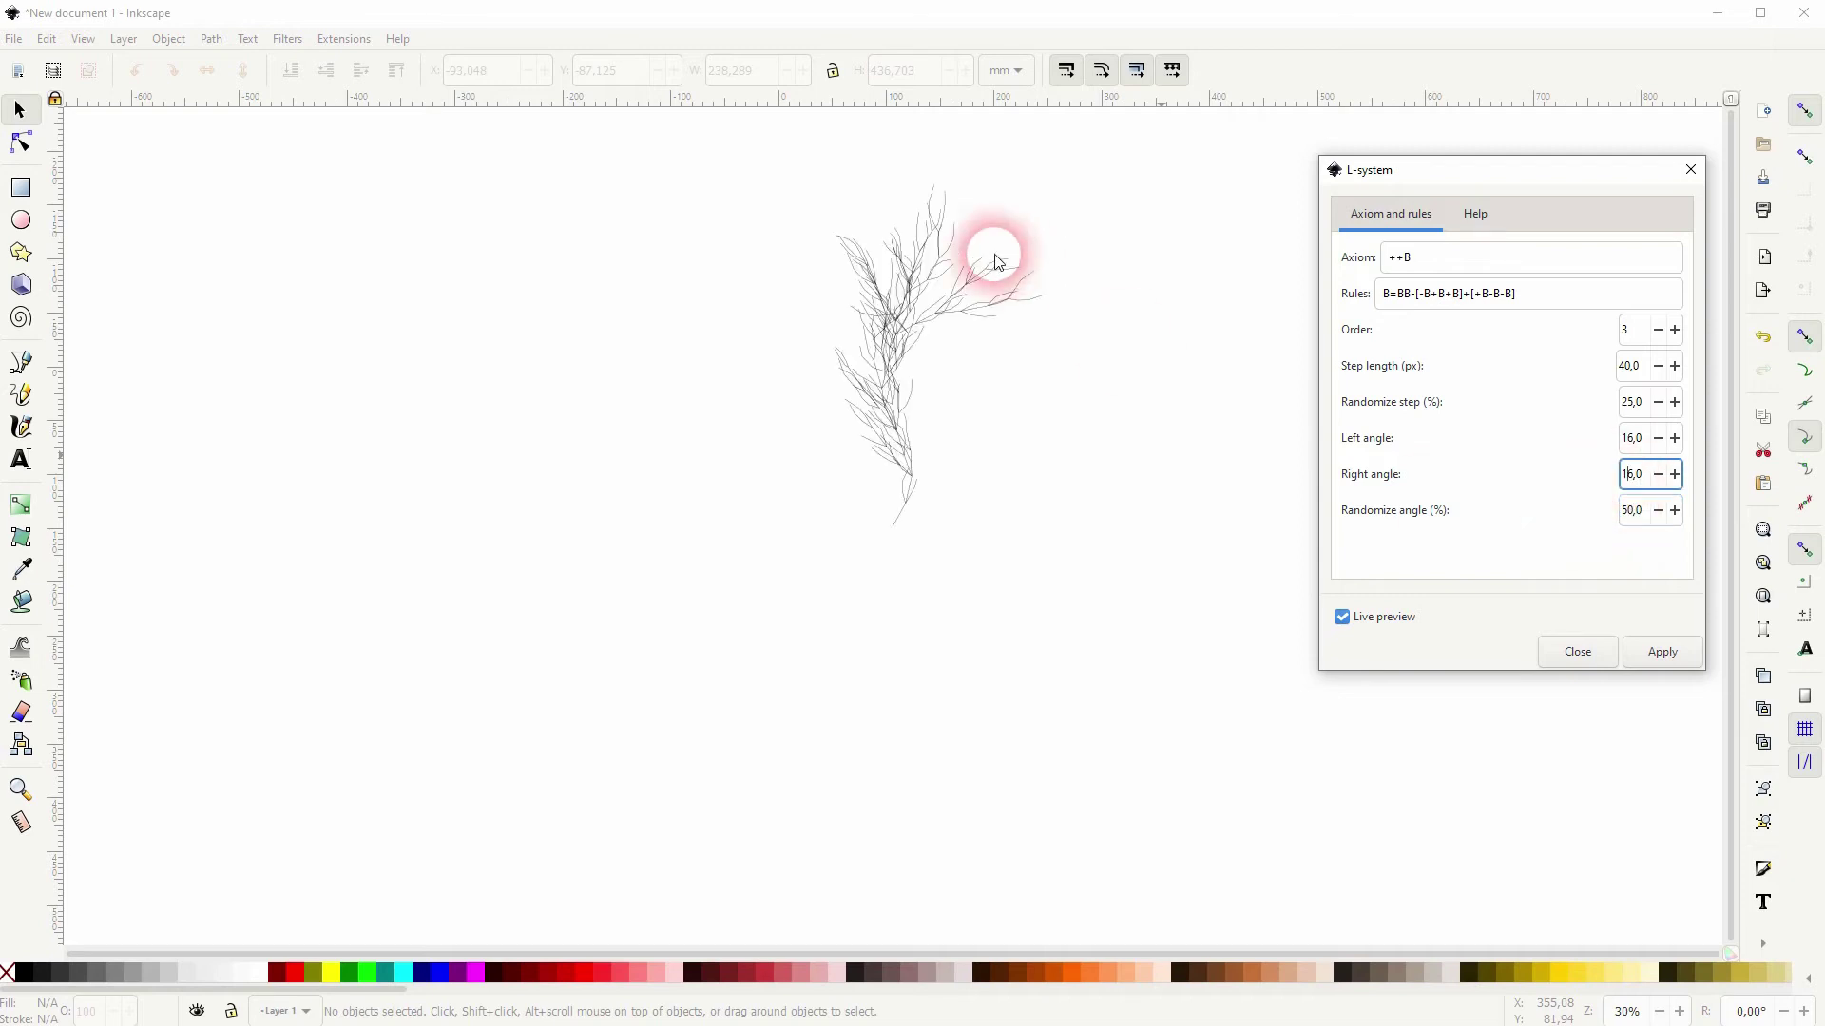
click(1633, 474)
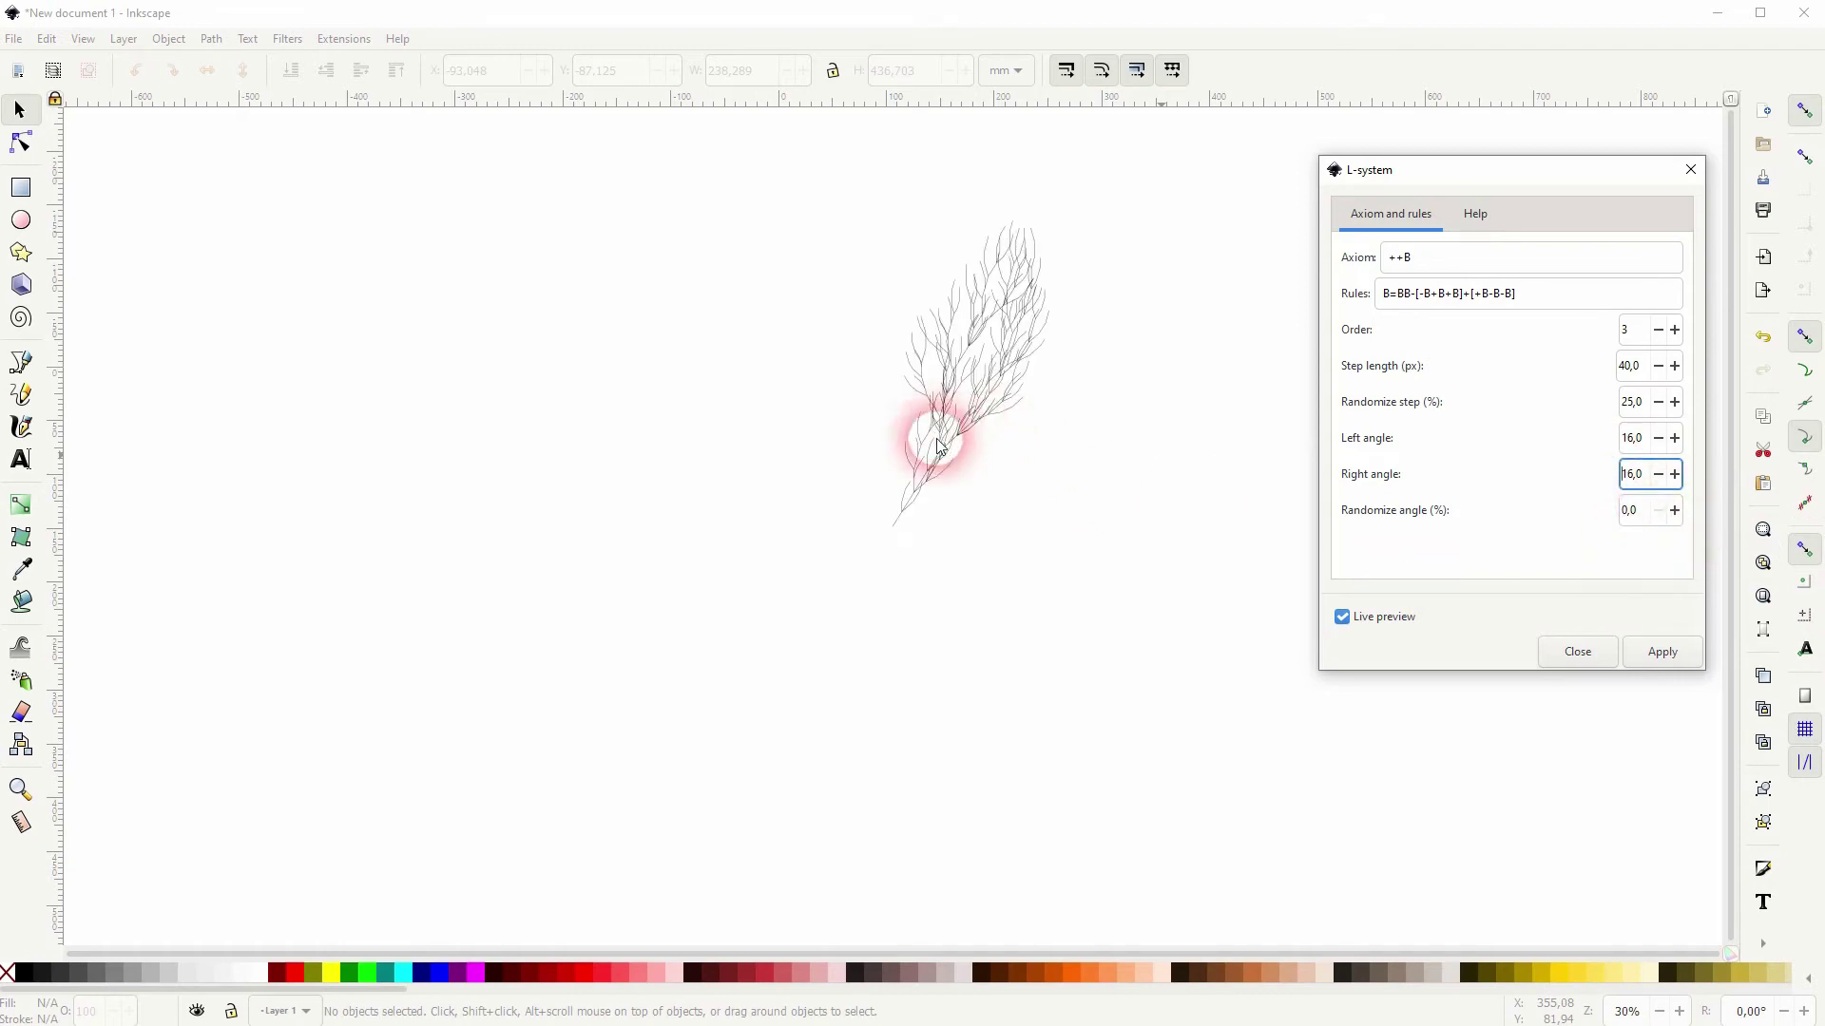
key(Tab)
text(5)
click(1642, 480)
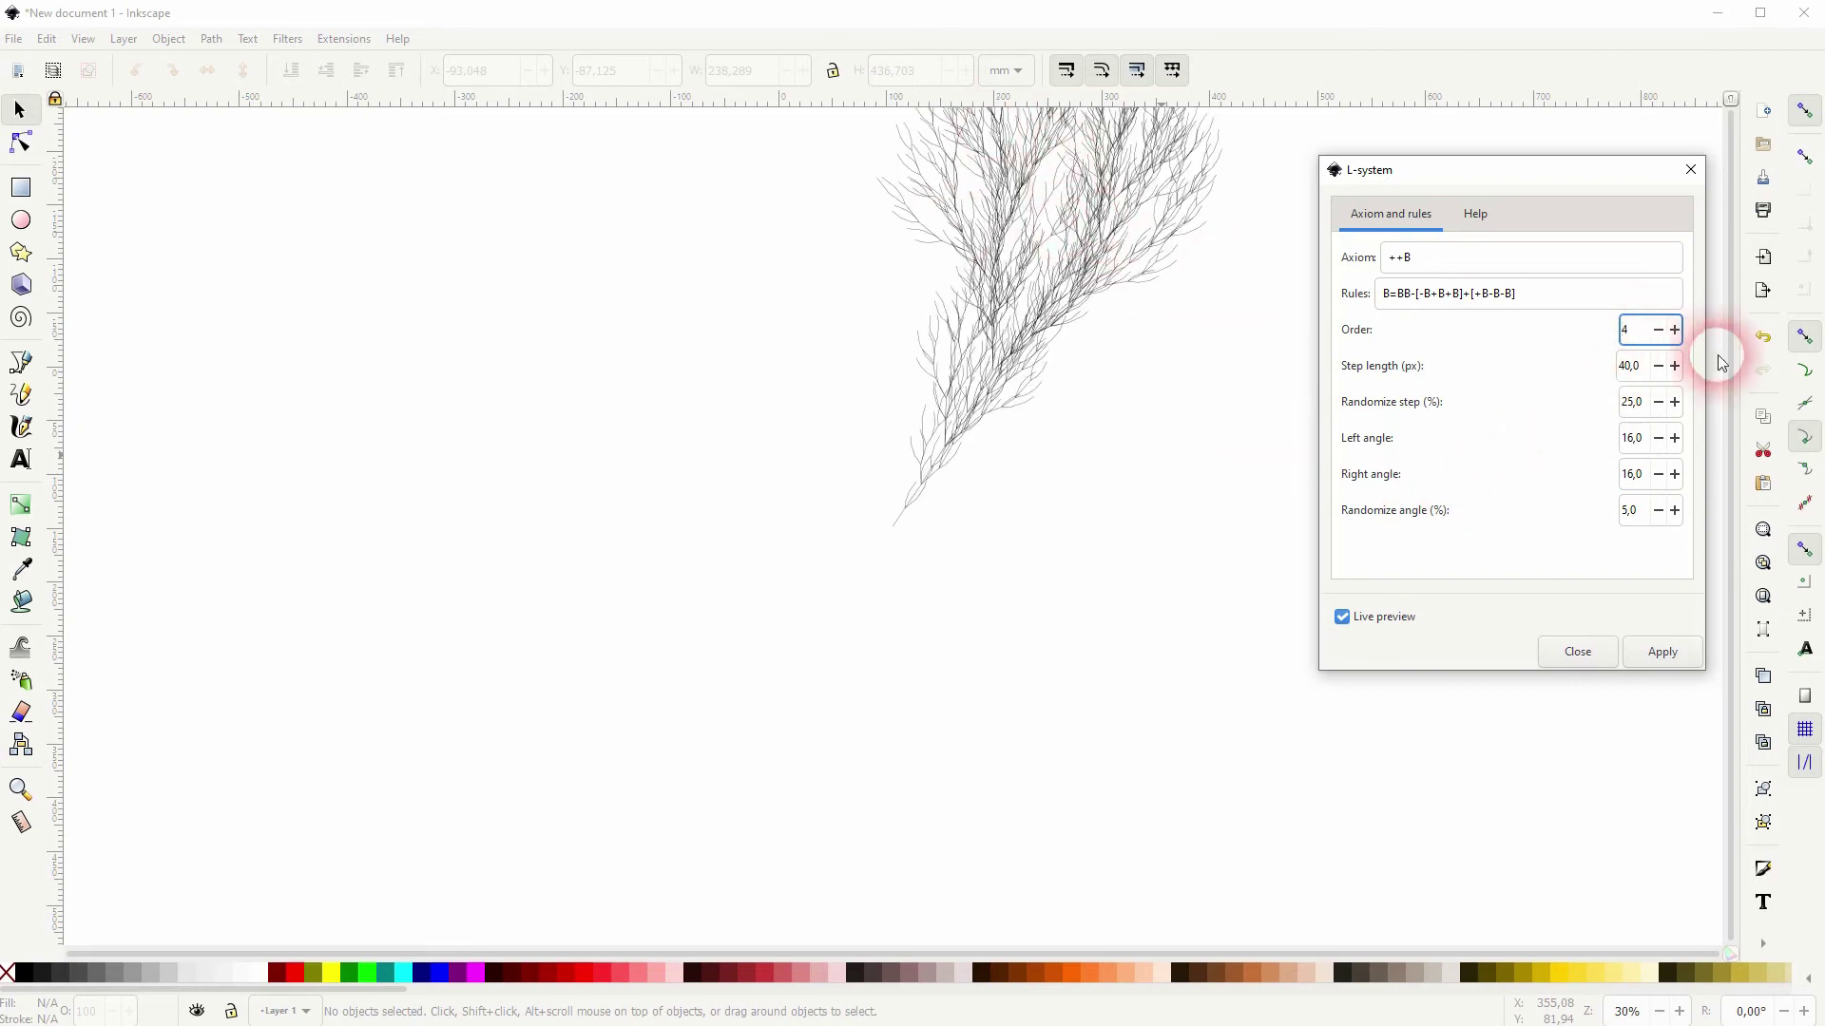
Raise the order to 5, generate the plant with live preview off, and close the L-system dialog.
click(1676, 330)
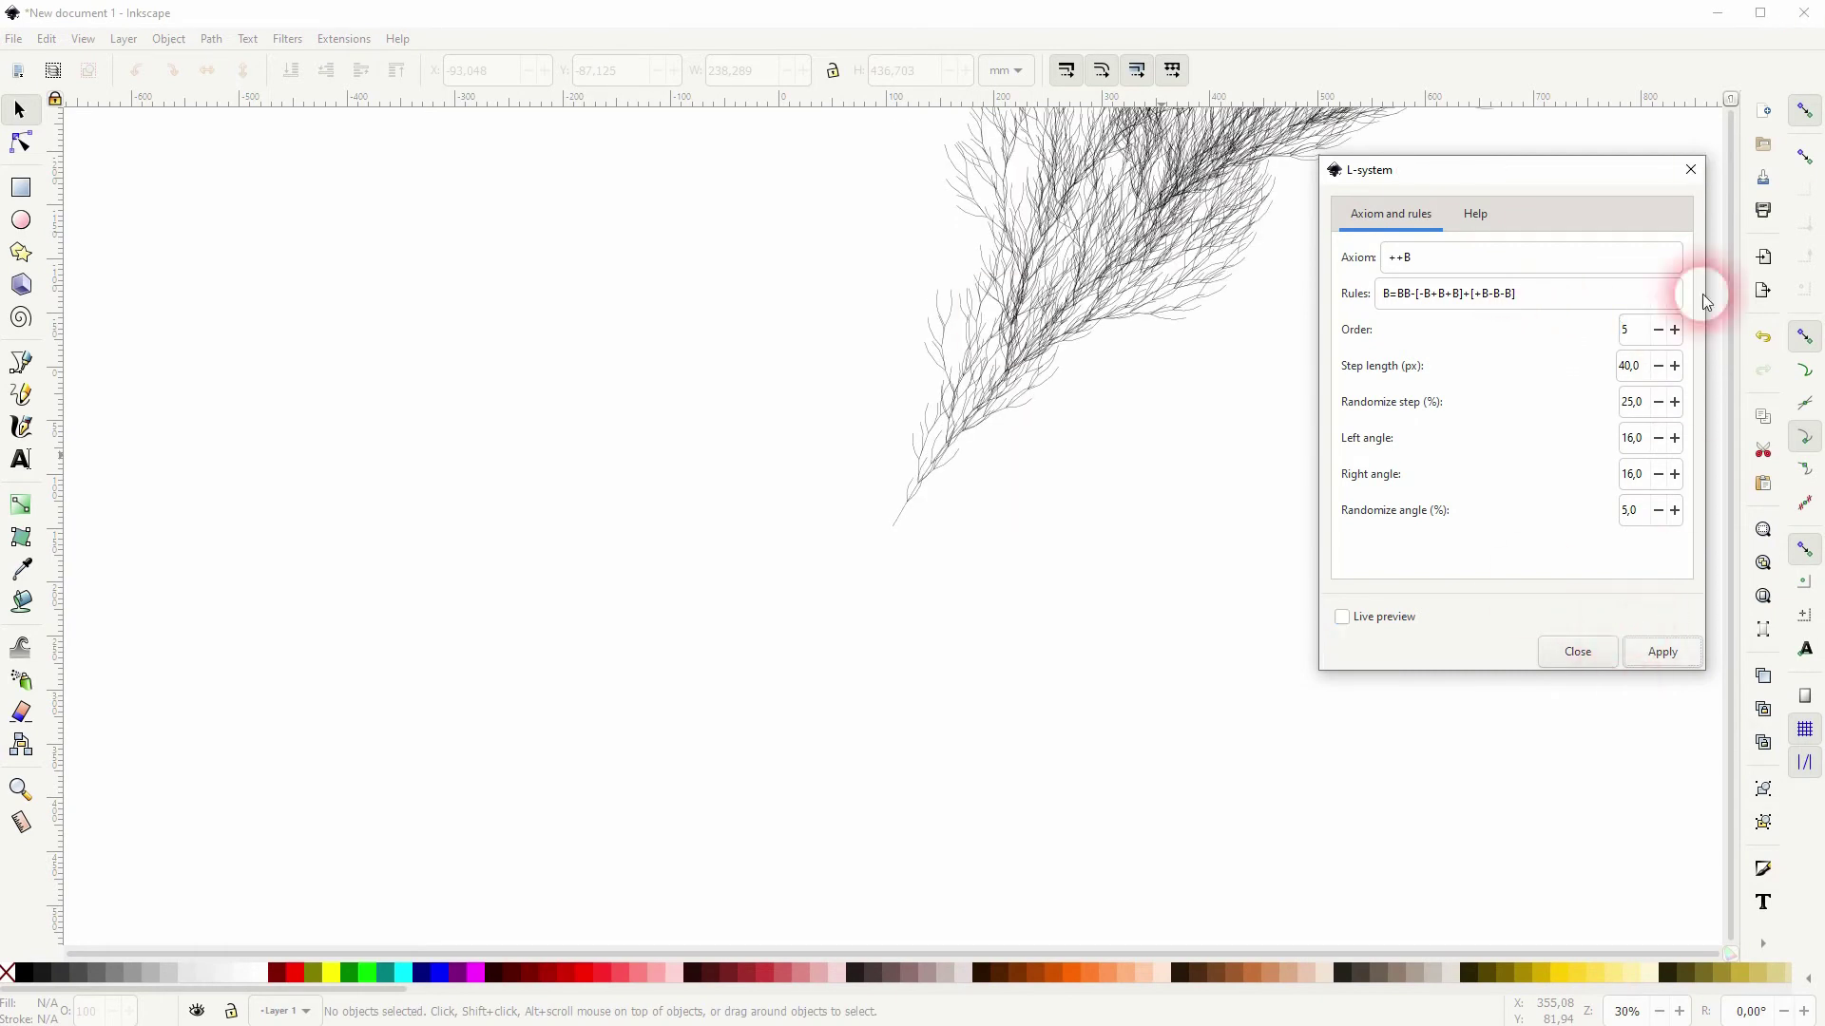
click(1691, 170)
Move the generated plant path aside to about X 562 mm, Y -505 mm, and deselect it.
mouse_move(1126, 217)
mouse_down()
mouse_move(725, 612)
mouse_move(727, 639)
mouse_move(770, 630)
mouse_up()
click(1145, 475)
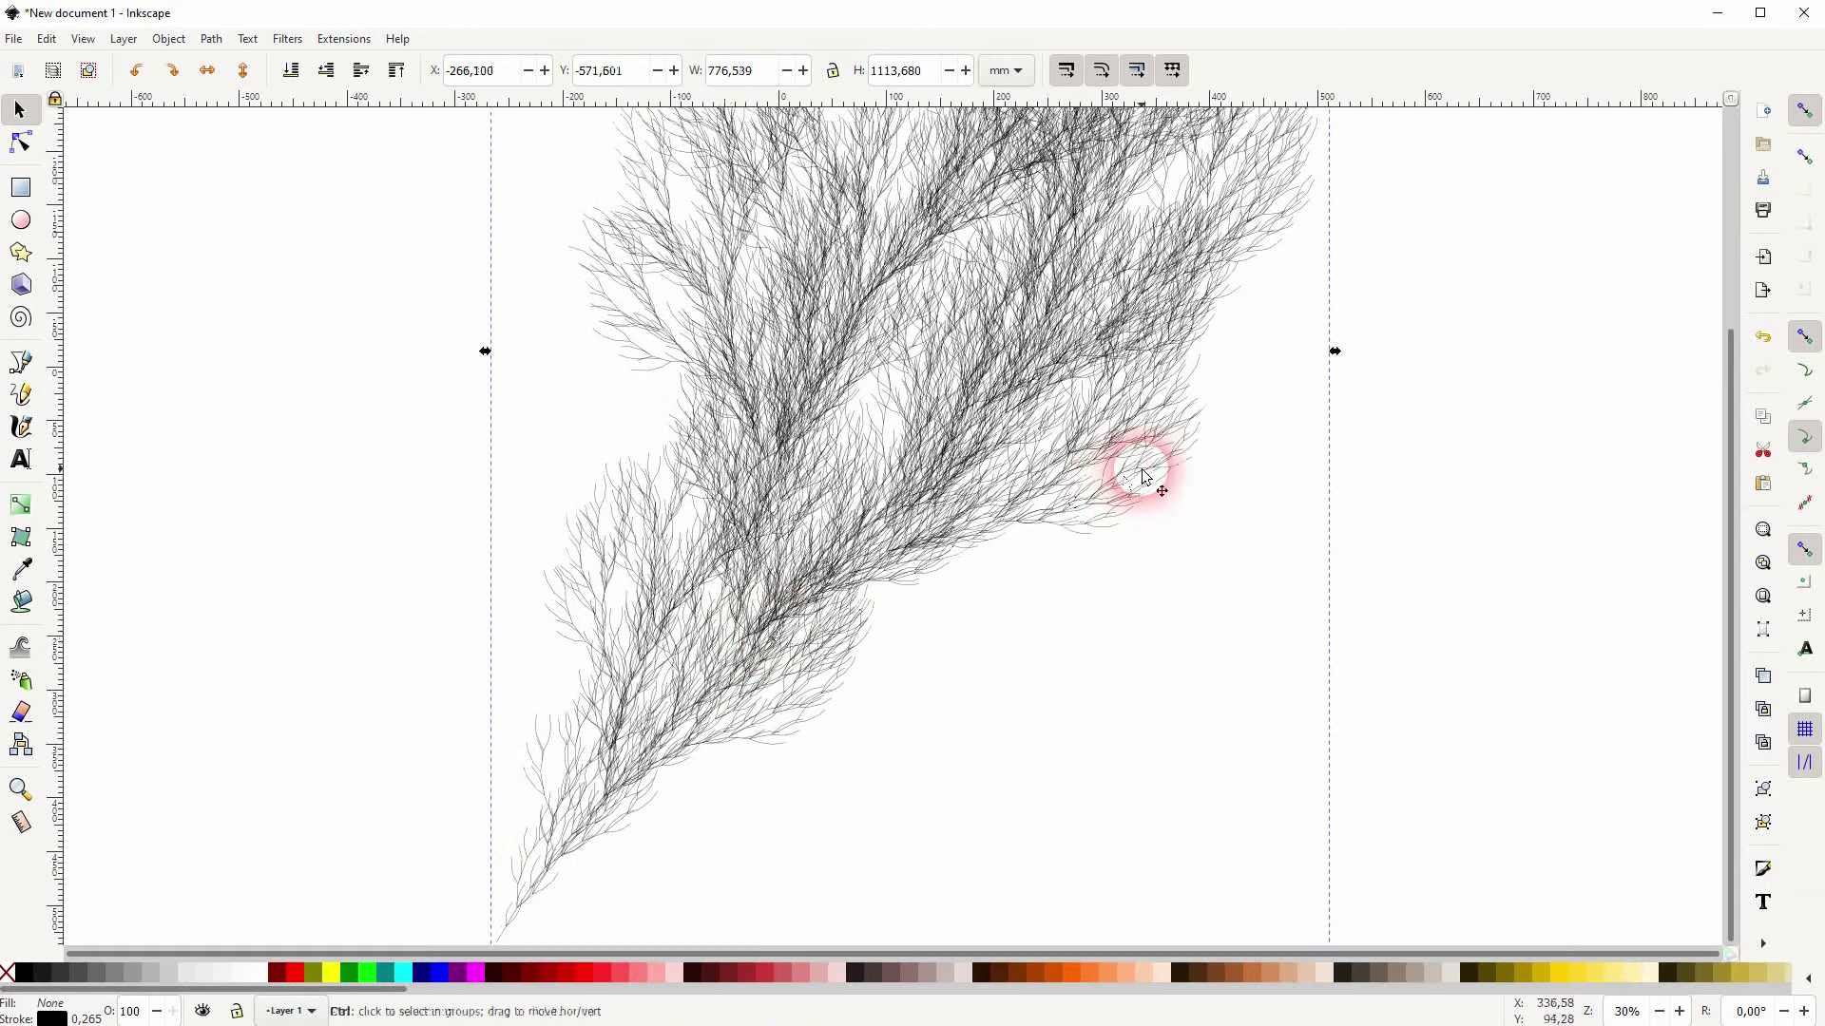
scroll(1140, 475, down, 2)
click(1478, 415)
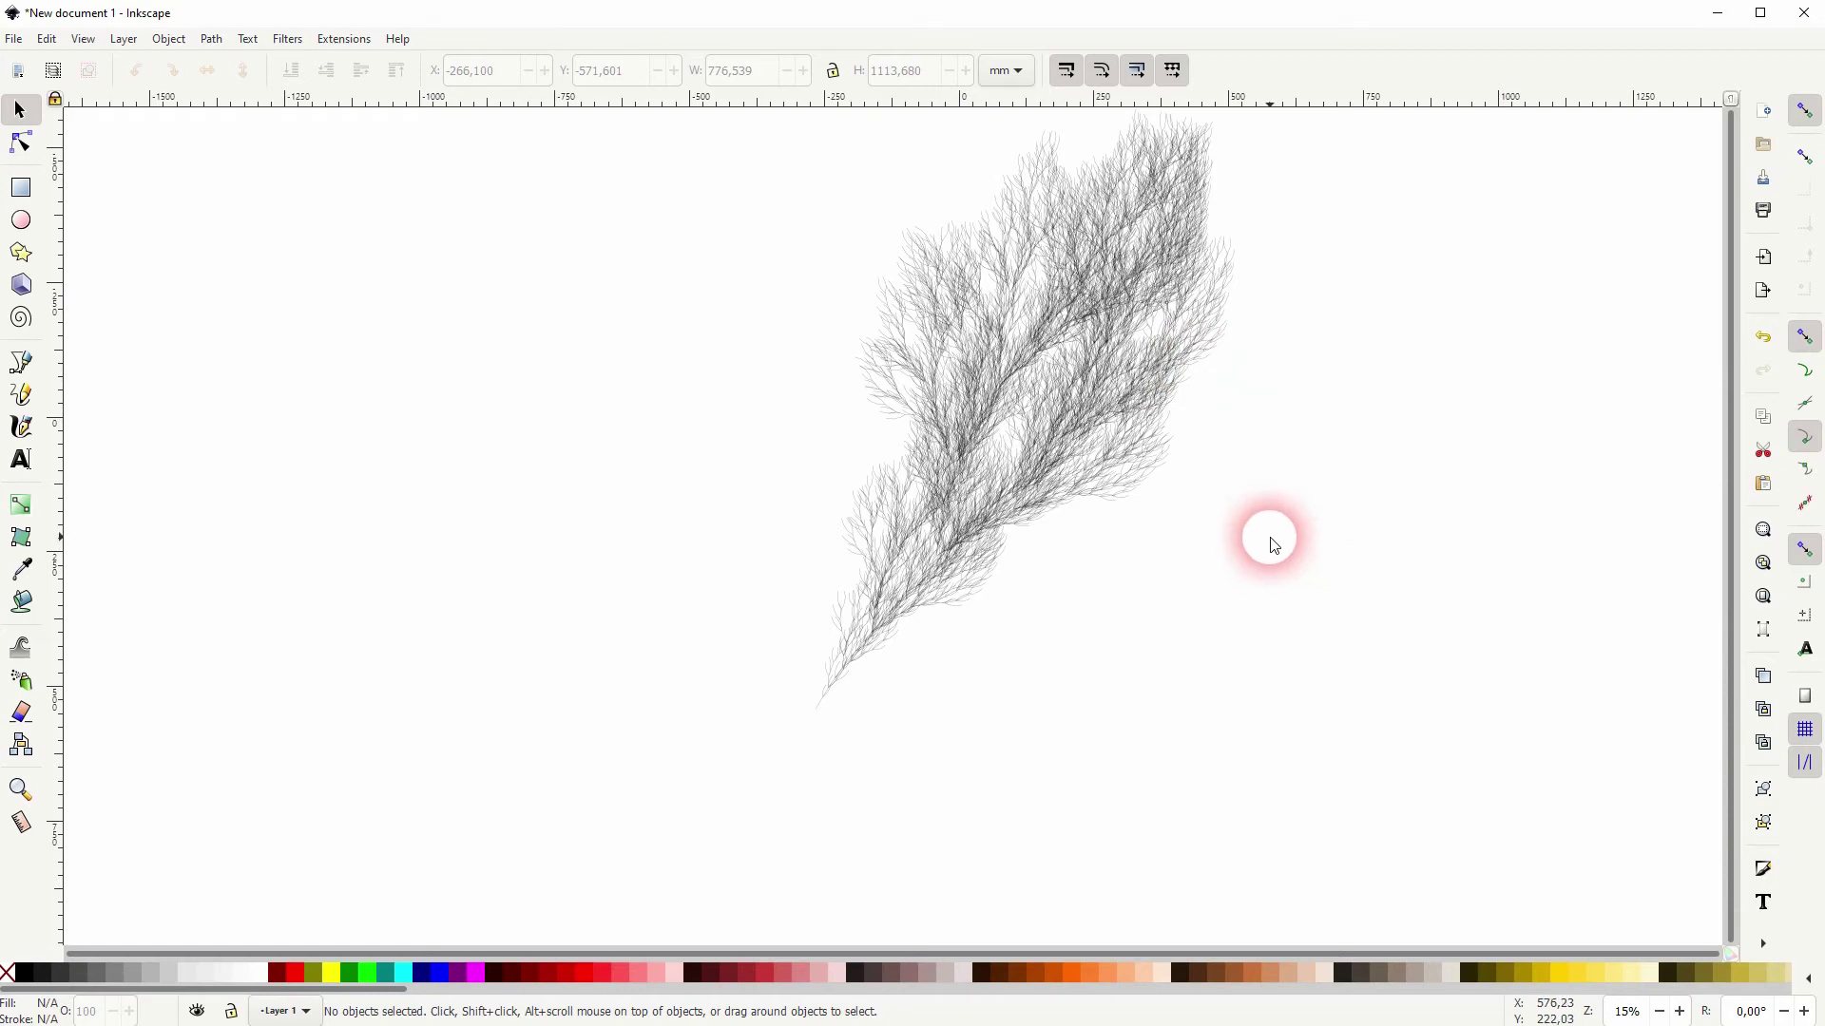
drag(950, 358, 1416, 401)
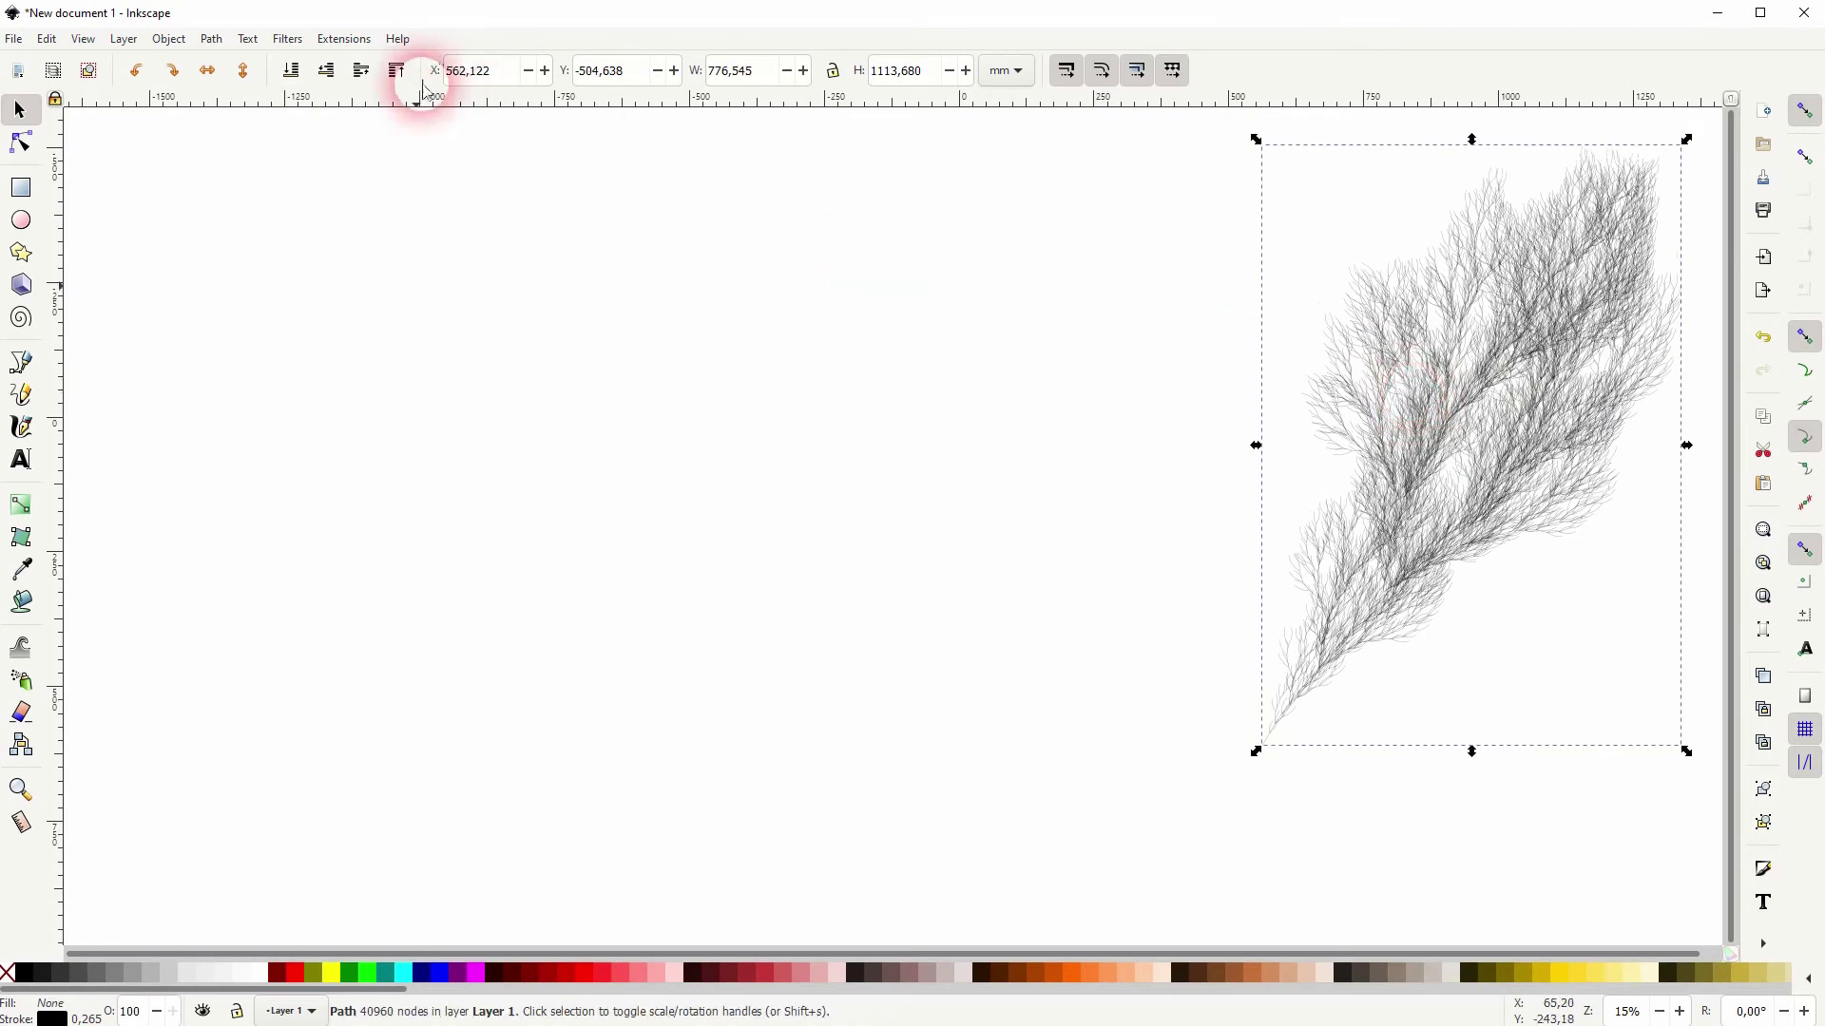
click(334, 294)
Open the L-system render extension again and turn on live preview.
click(343, 39)
mouse_move(514, 338)
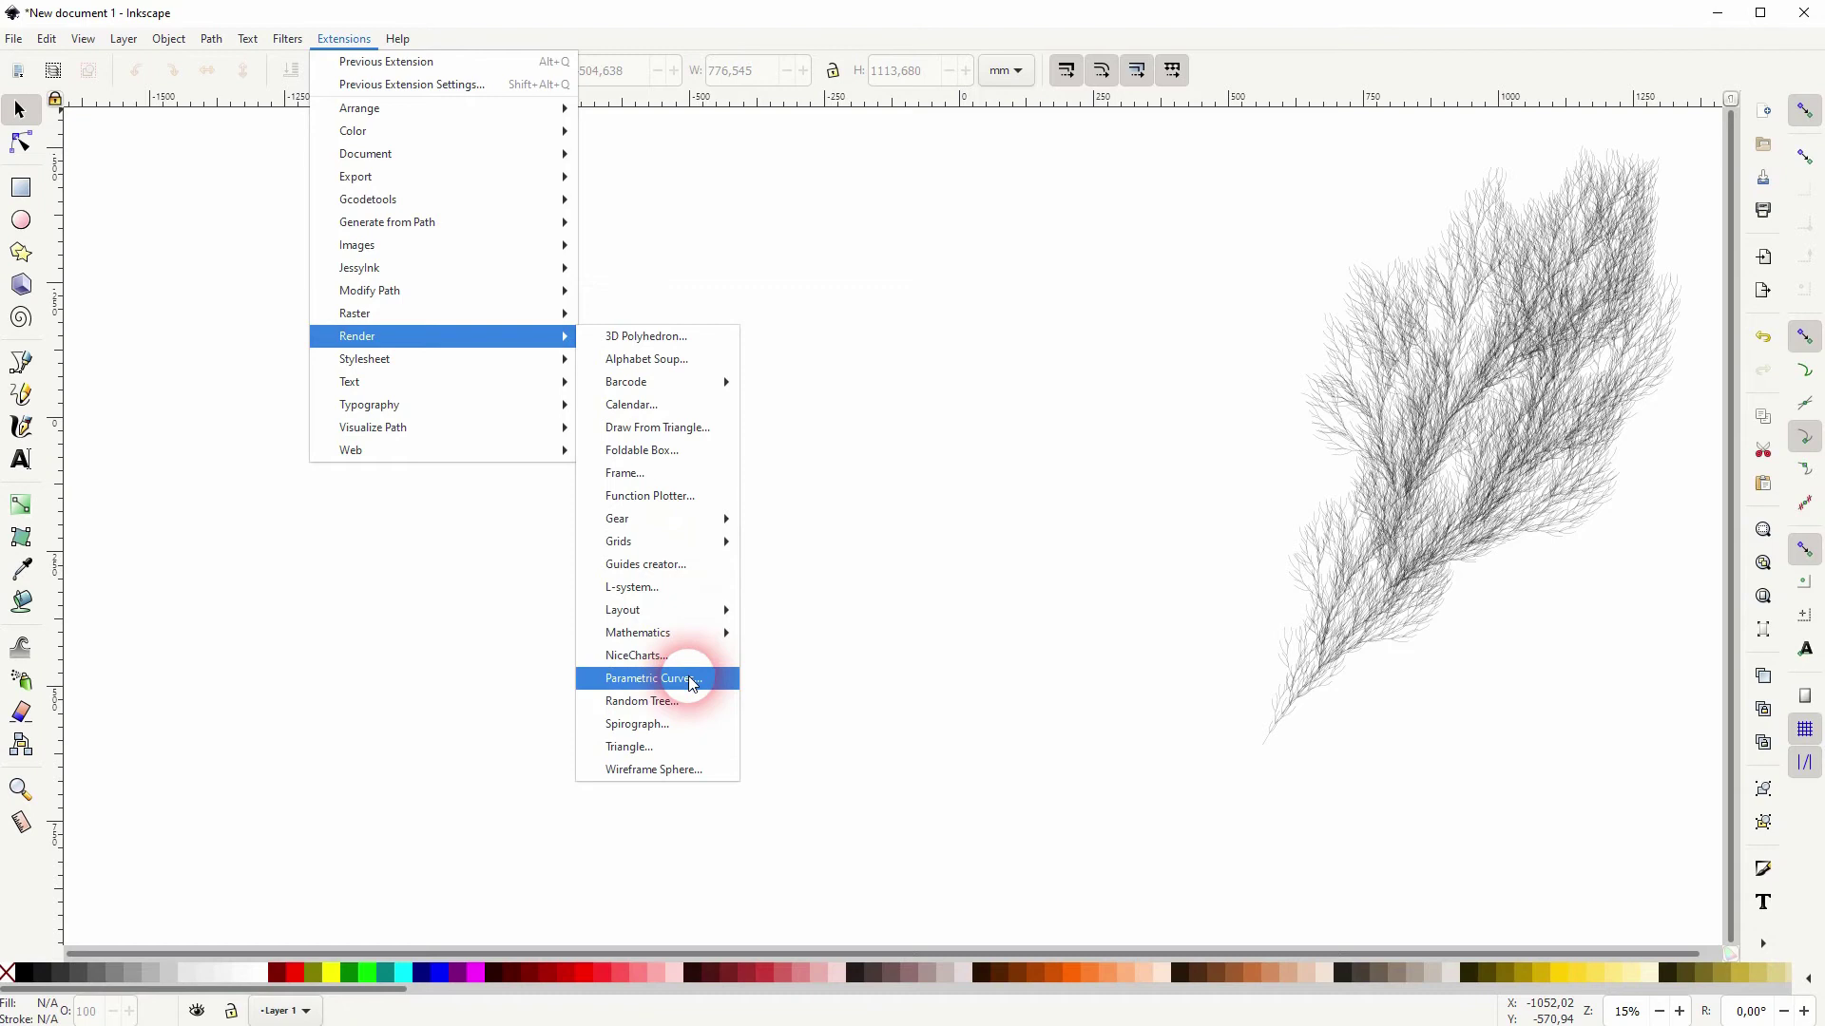
click(1069, 581)
drag(896, 298, 1486, 249)
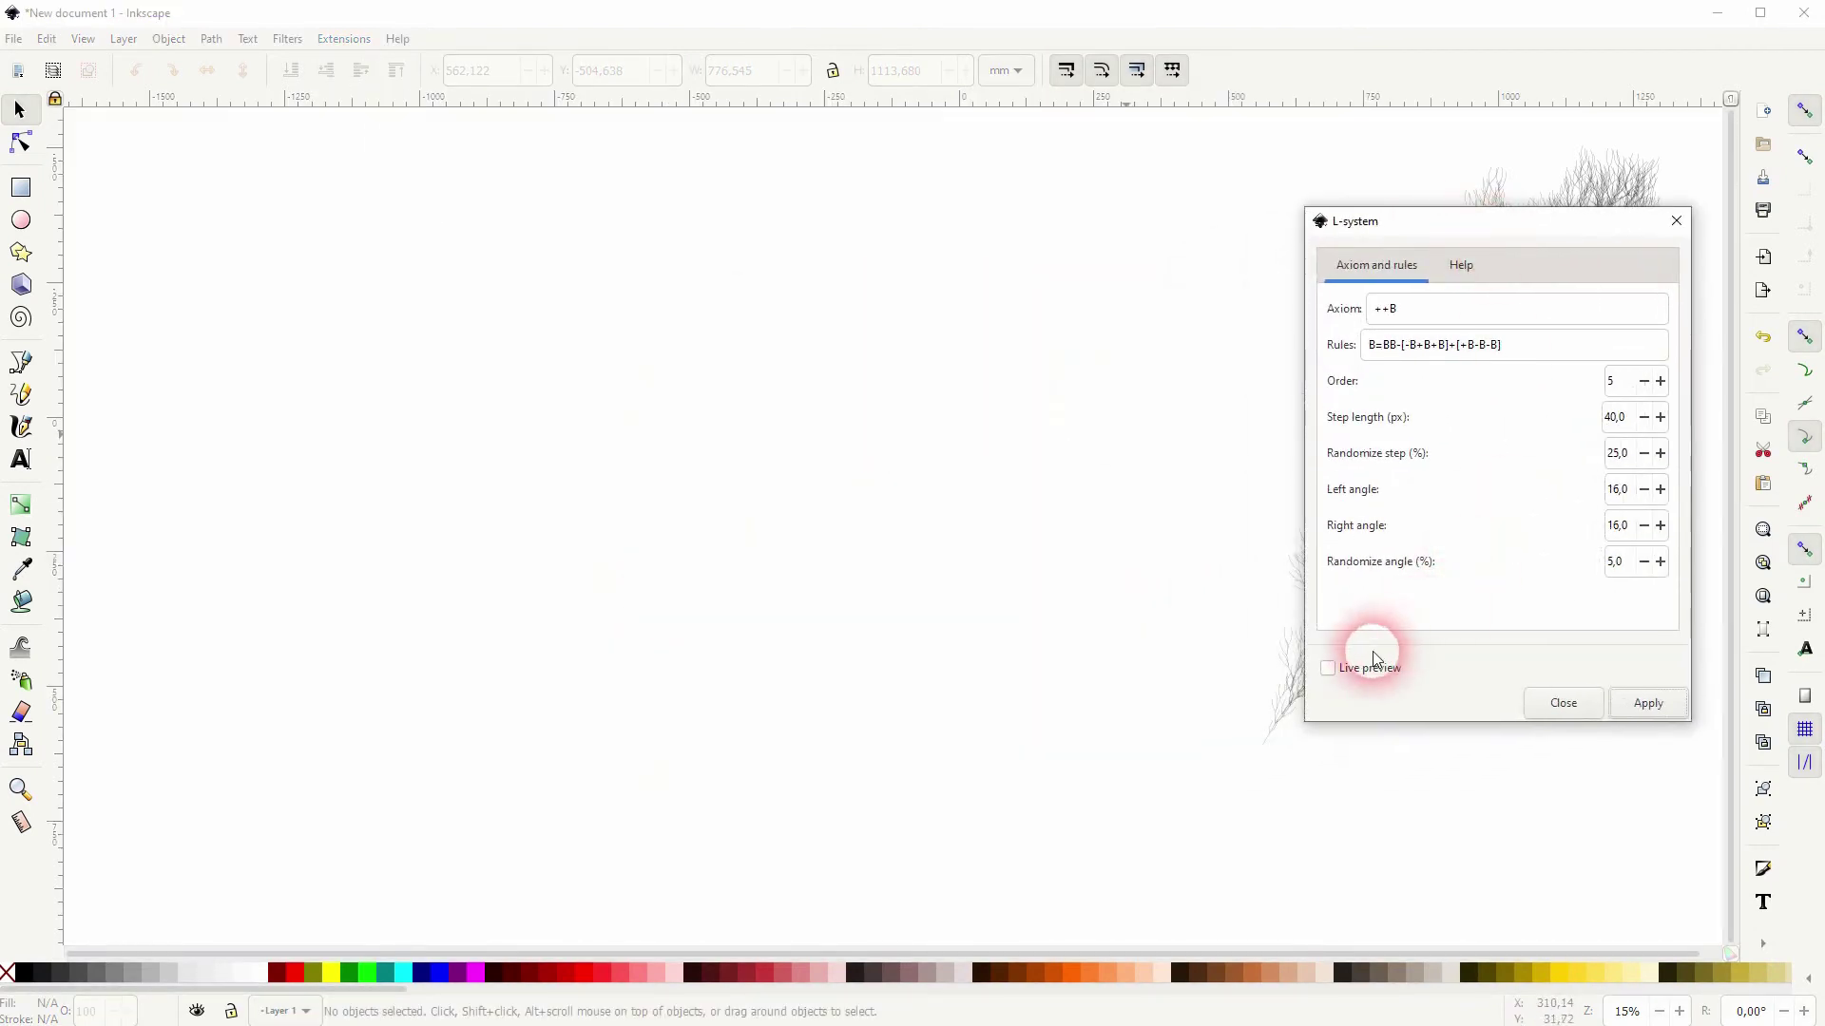
click(1359, 671)
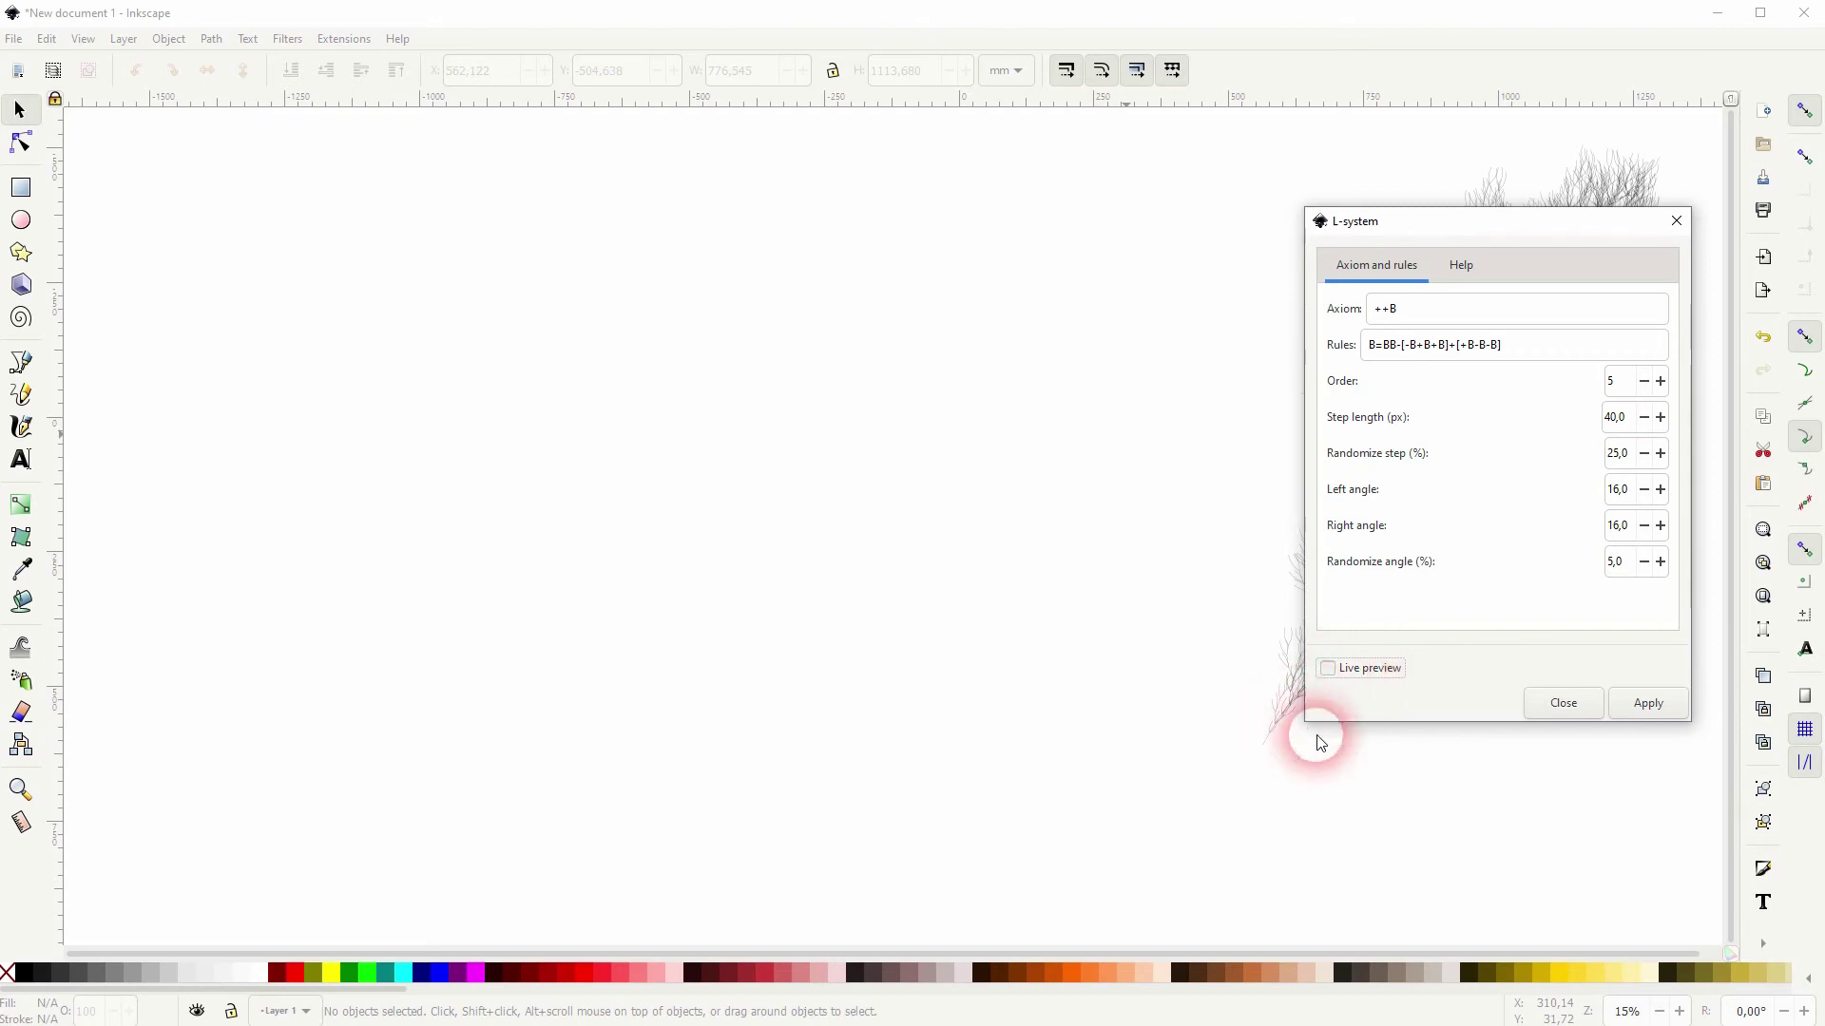
click(1328, 668)
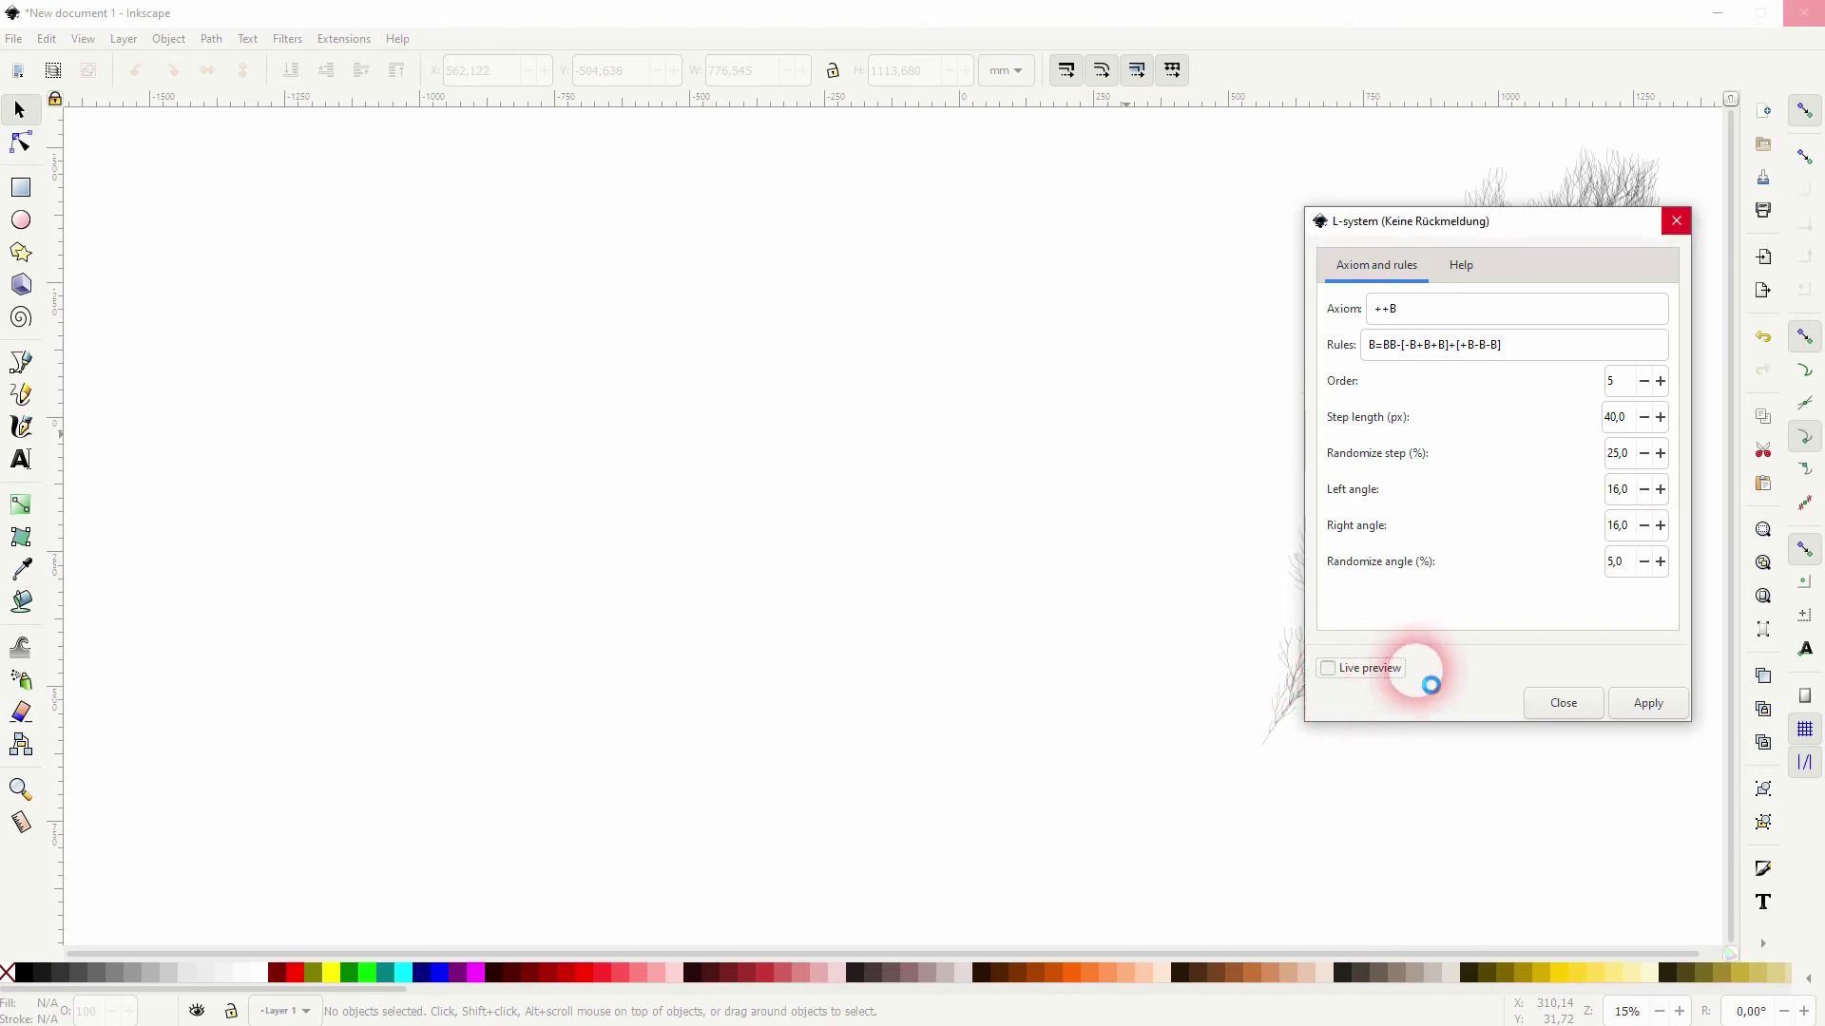
Reduce the axiom to B and set the order to 3.
click(1388, 308)
key(BackSpace)
key(BackSpace)
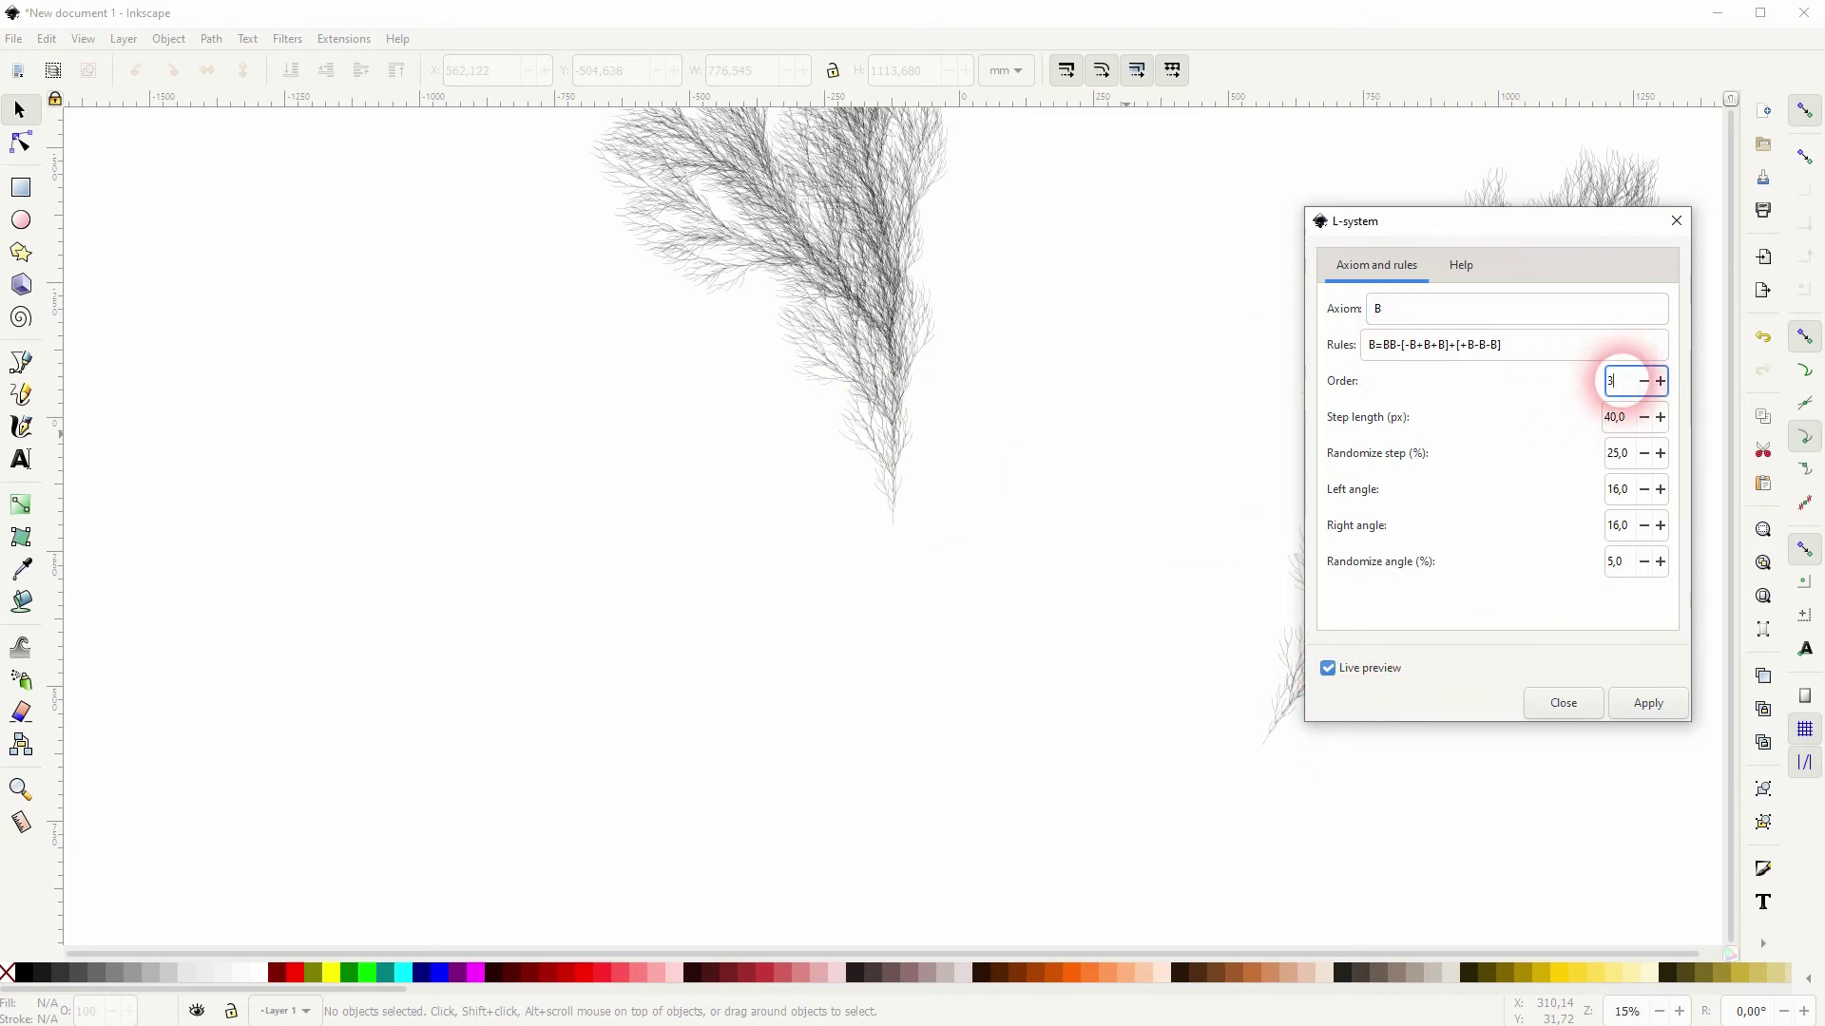
Try the axioms +B, ++B, -B and --B in the preview, and close the L-system dialog without applying.
click(1437, 307)
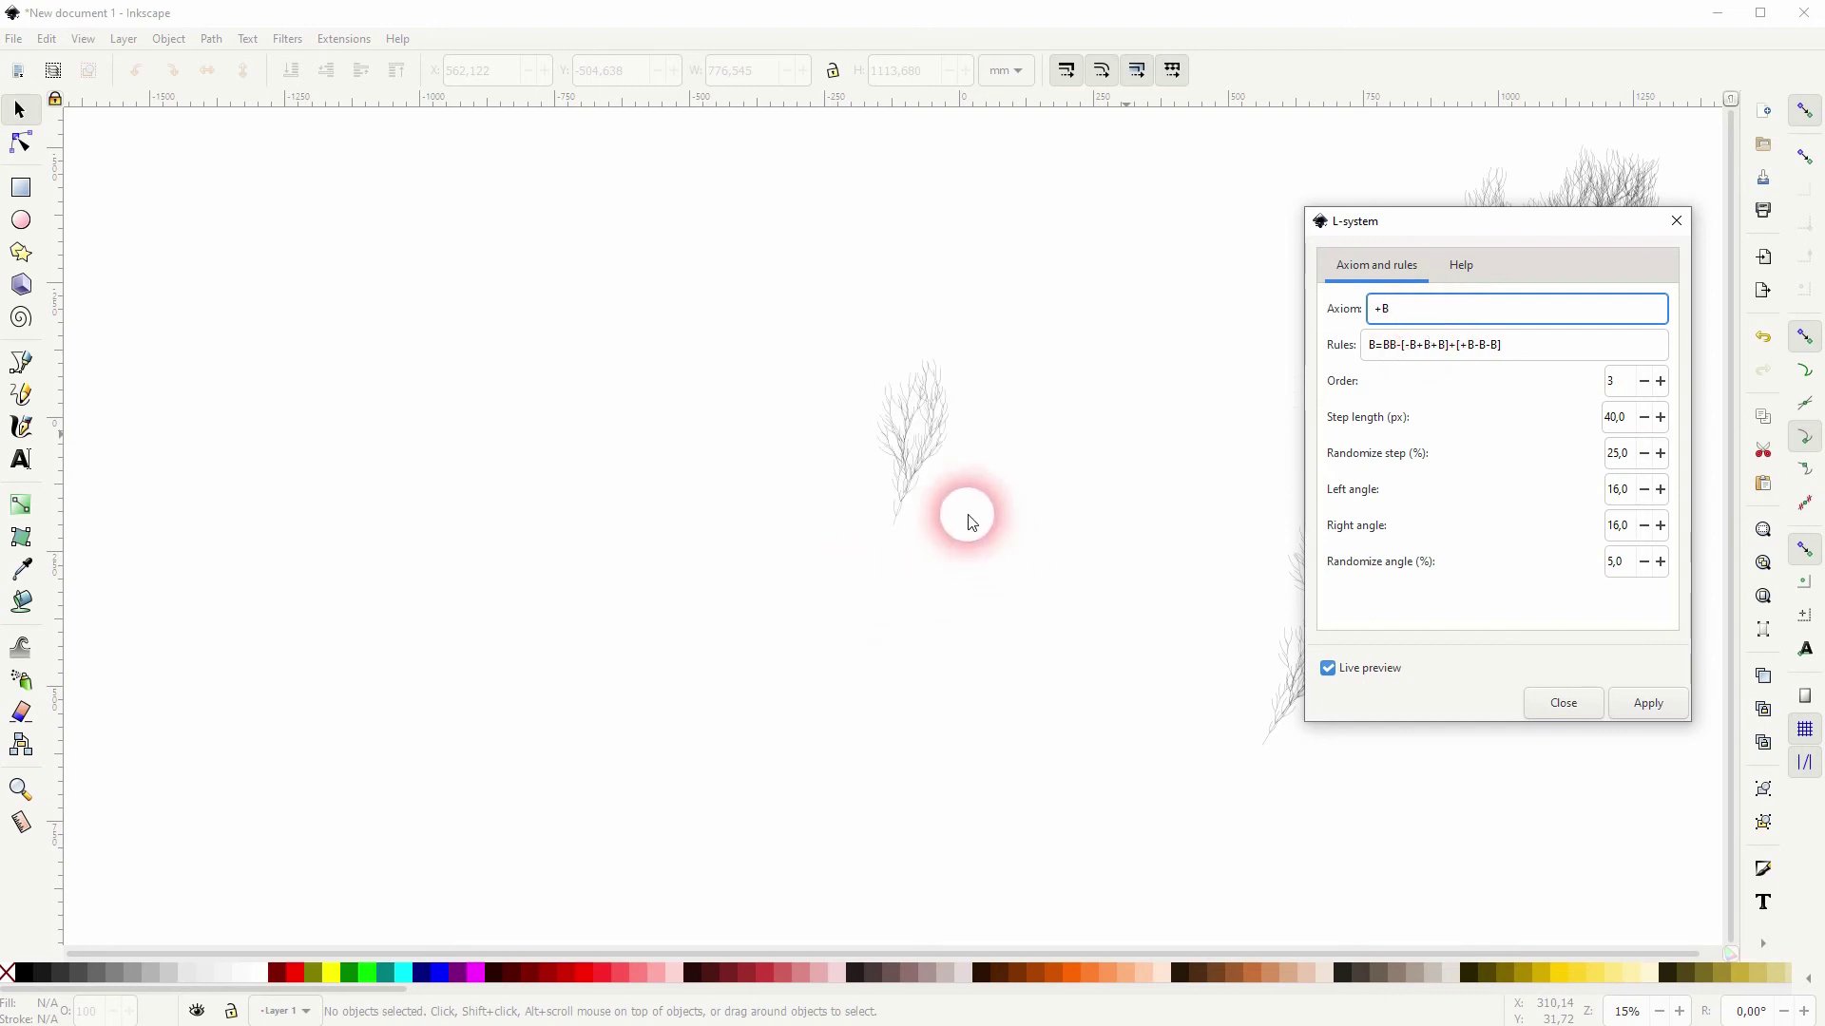
text(+)
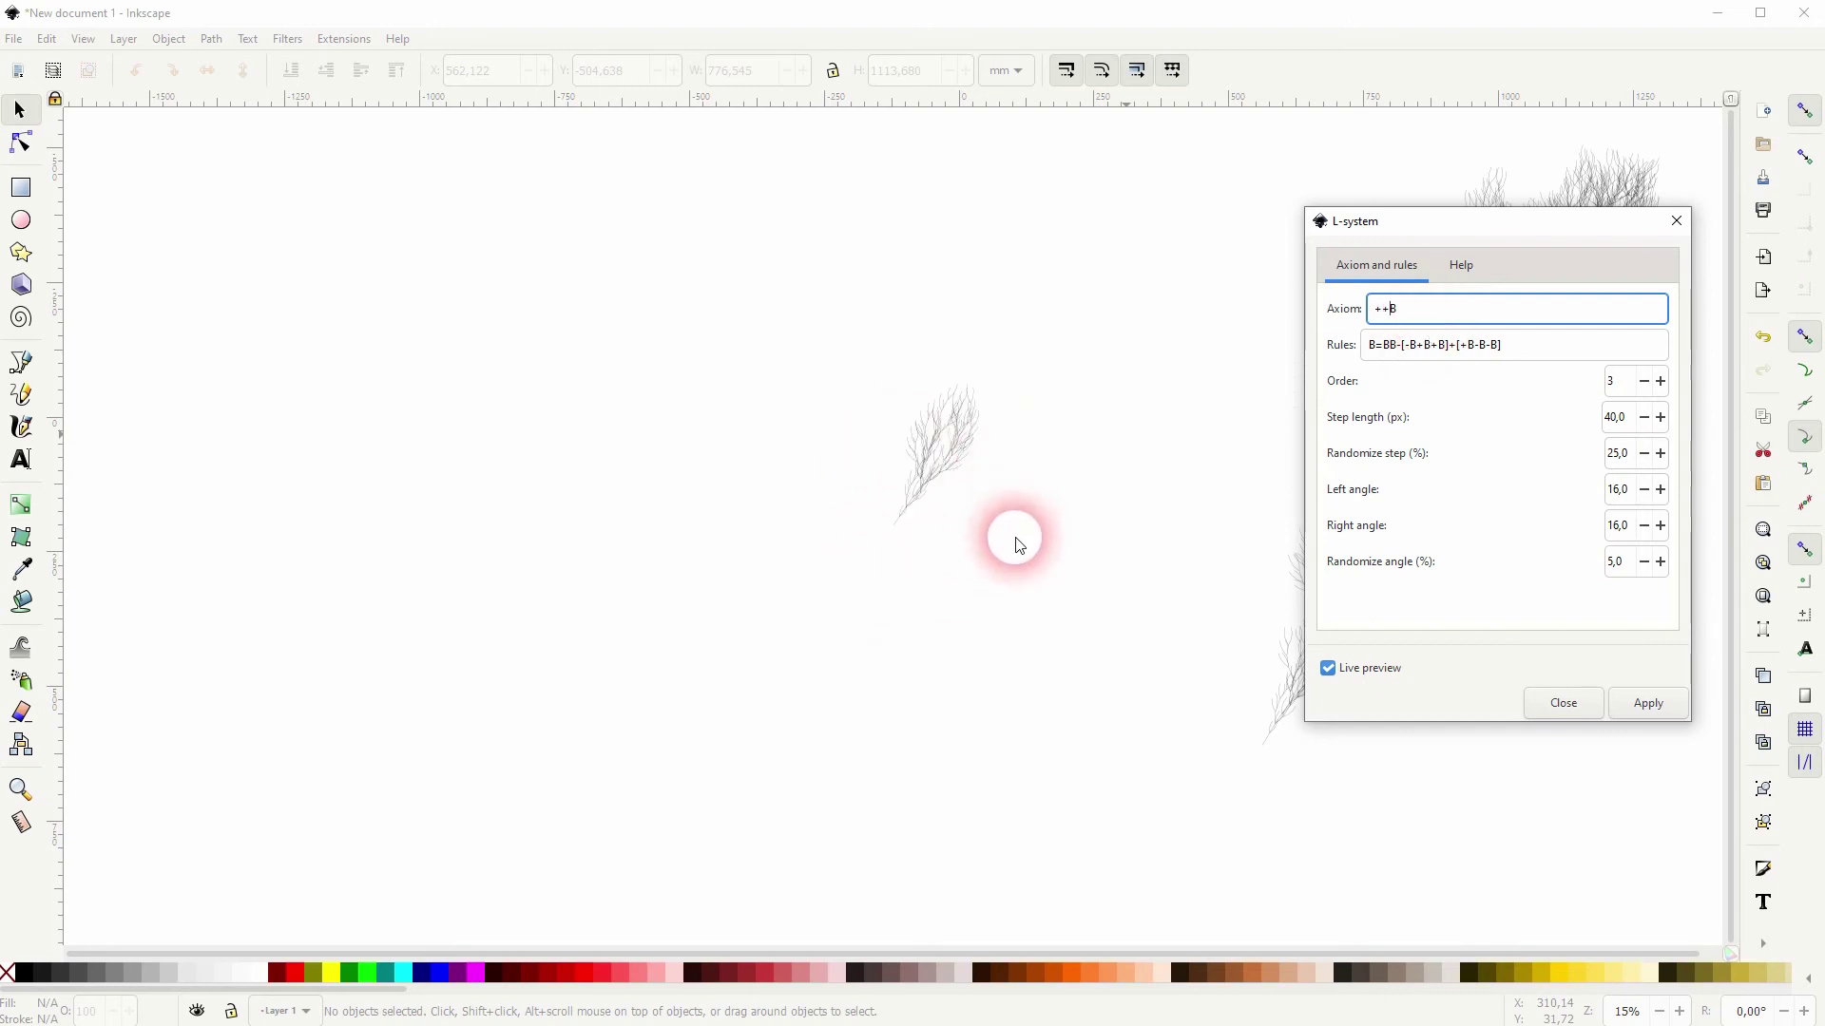
text(+)
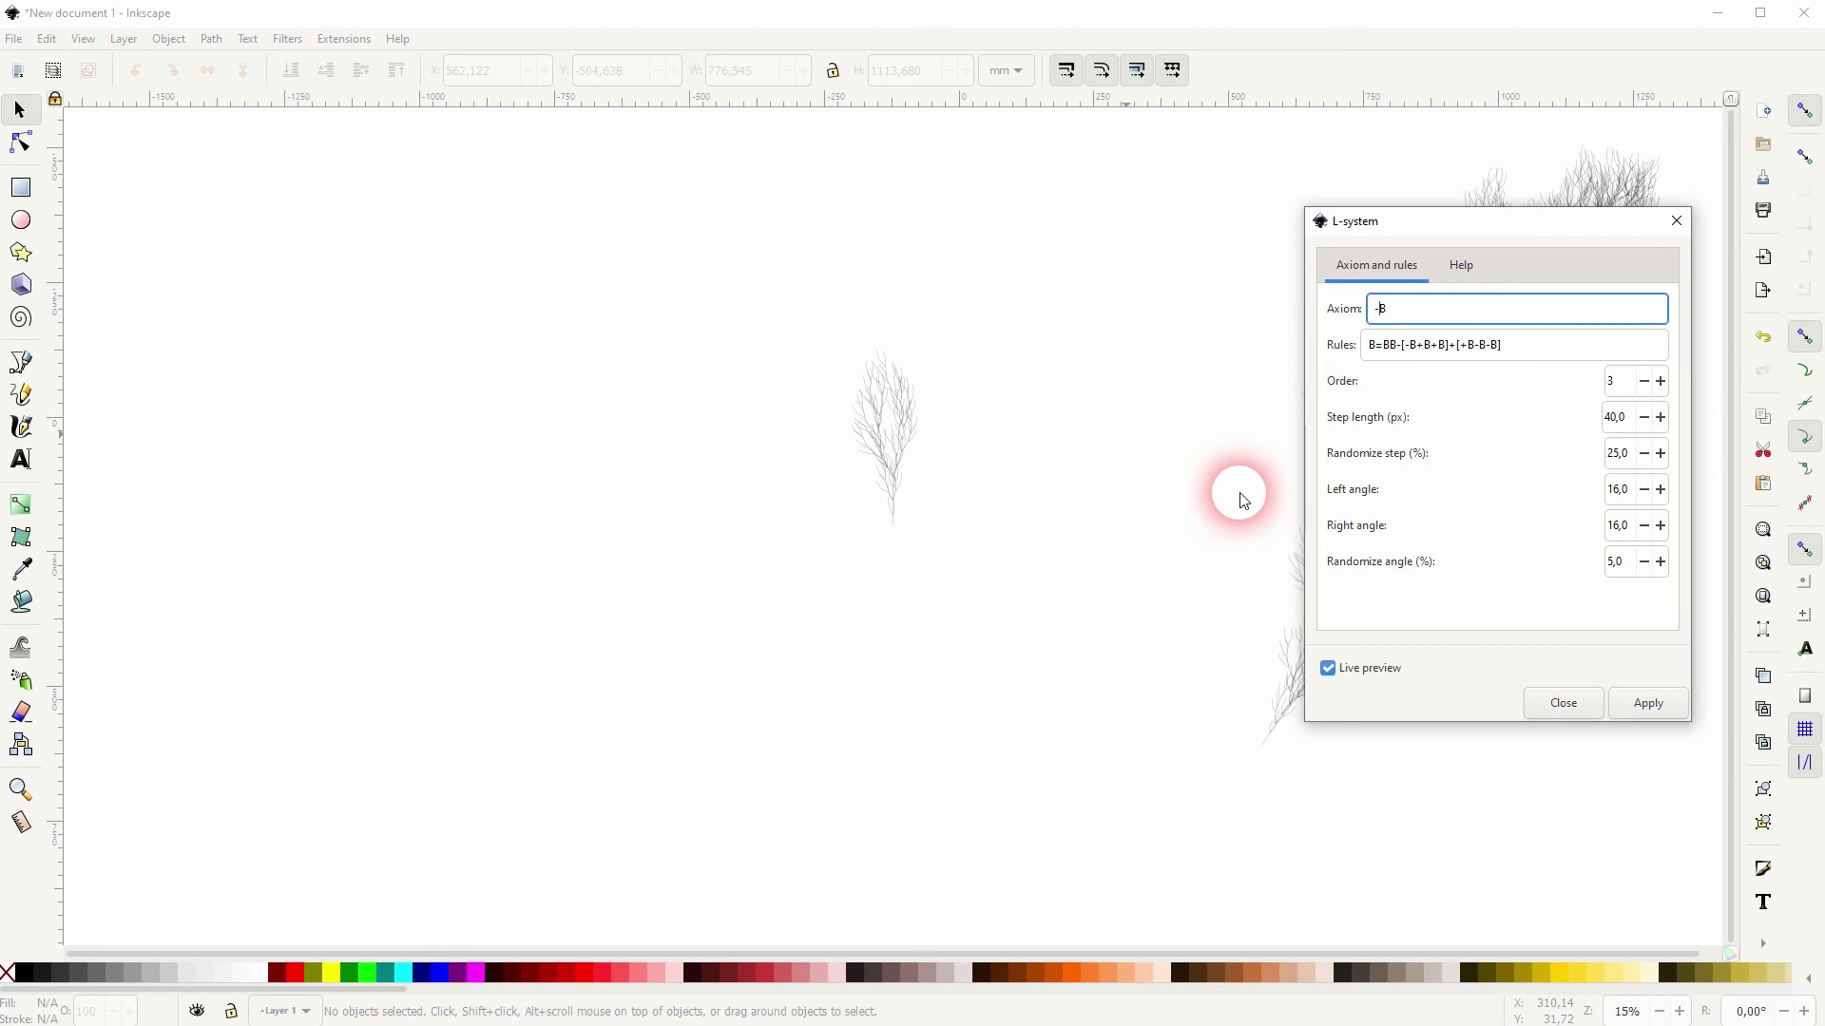
text(-)
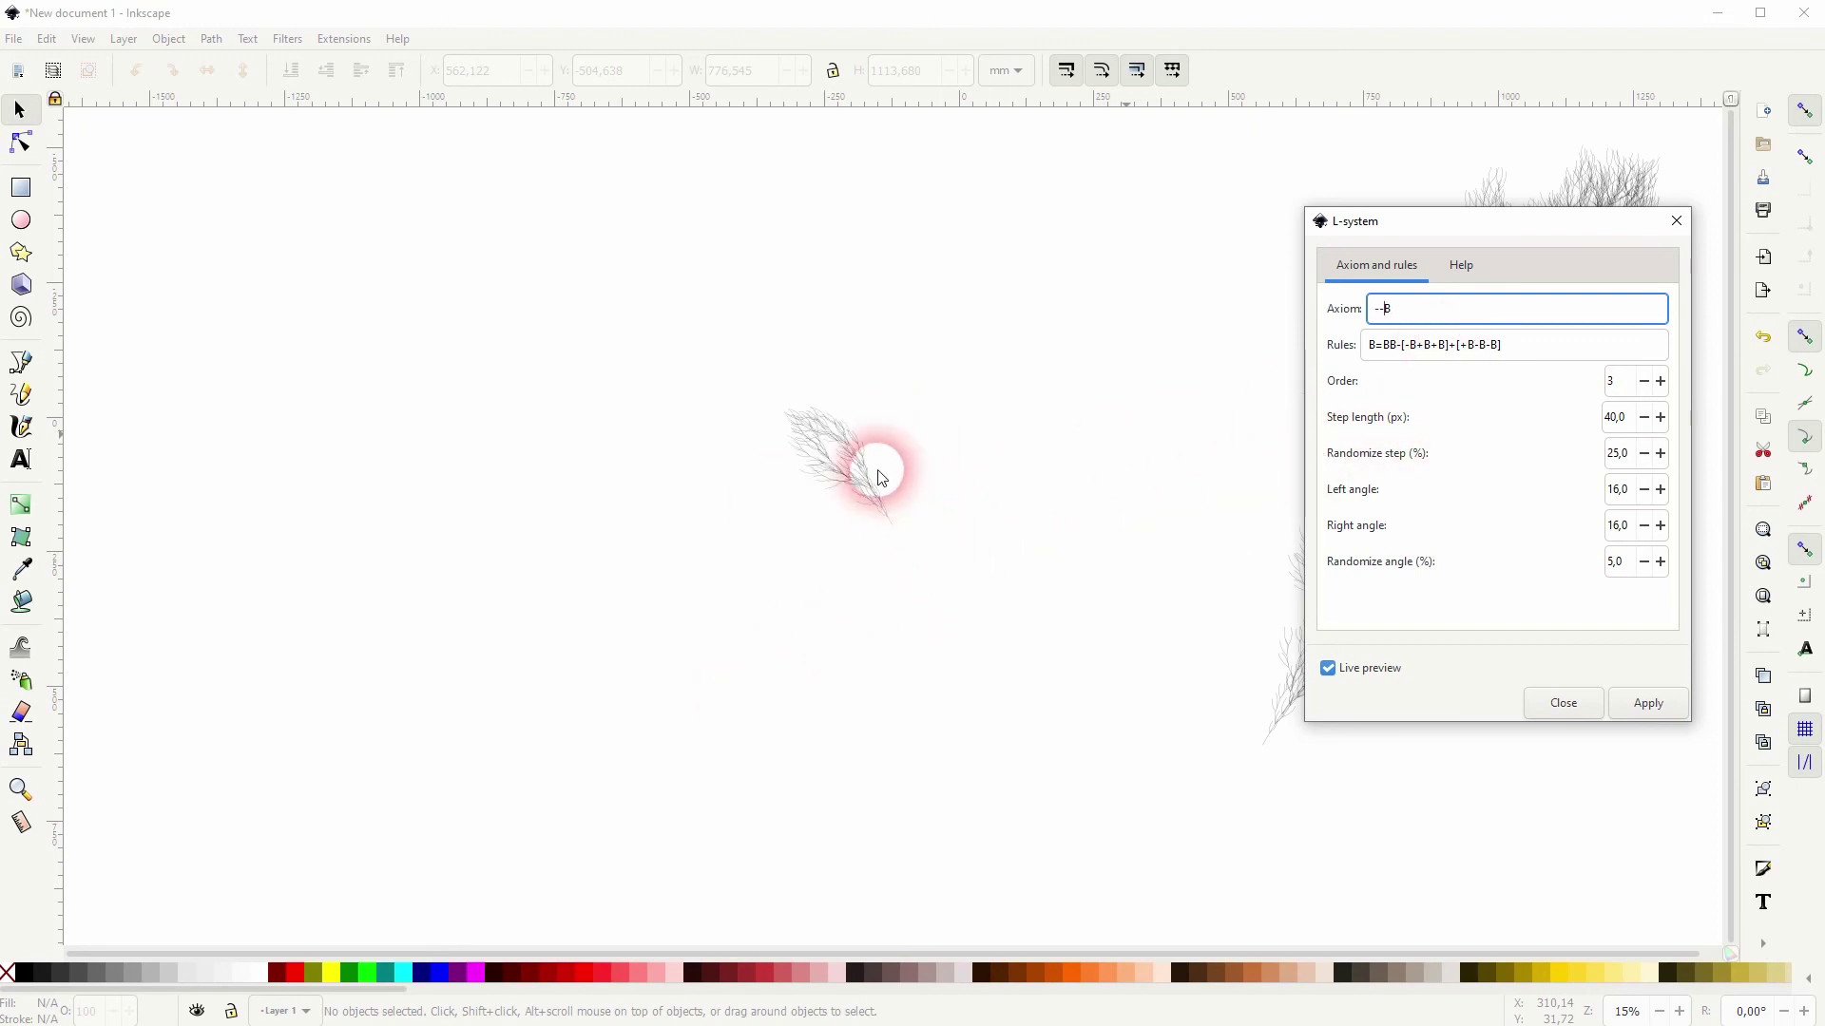
triple_click(1414, 313)
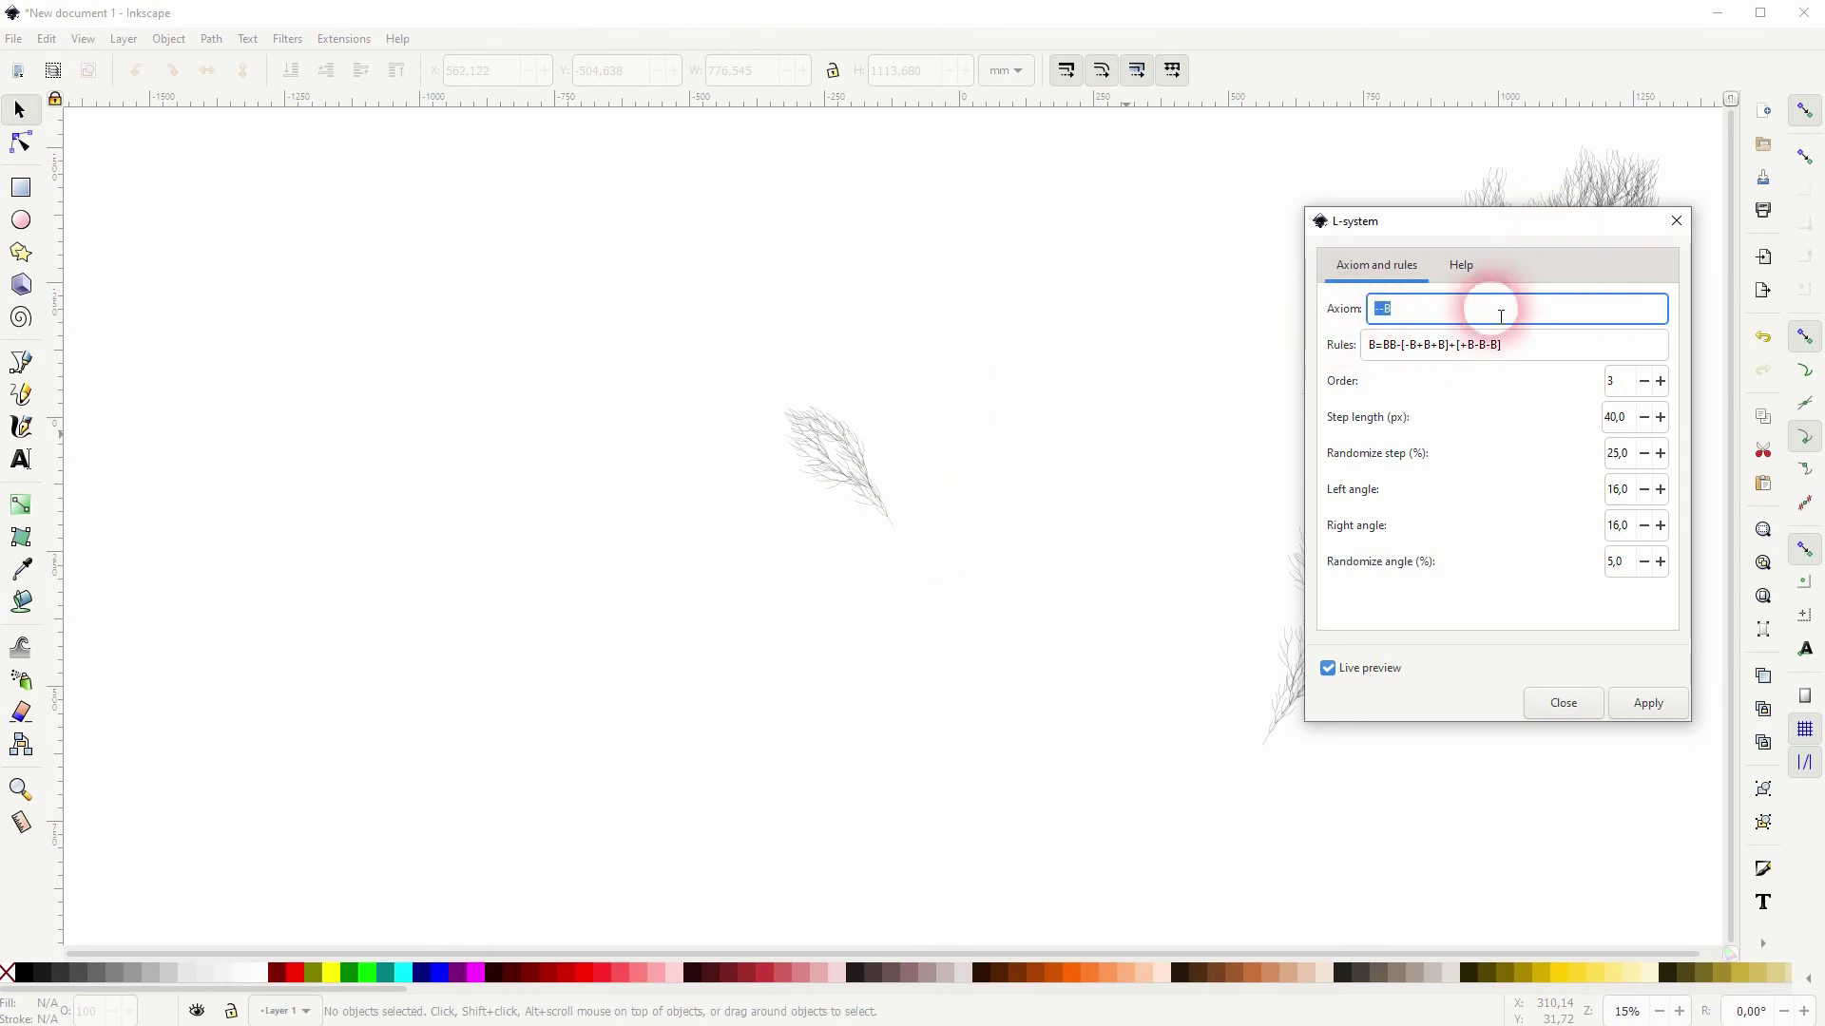
click(1678, 223)
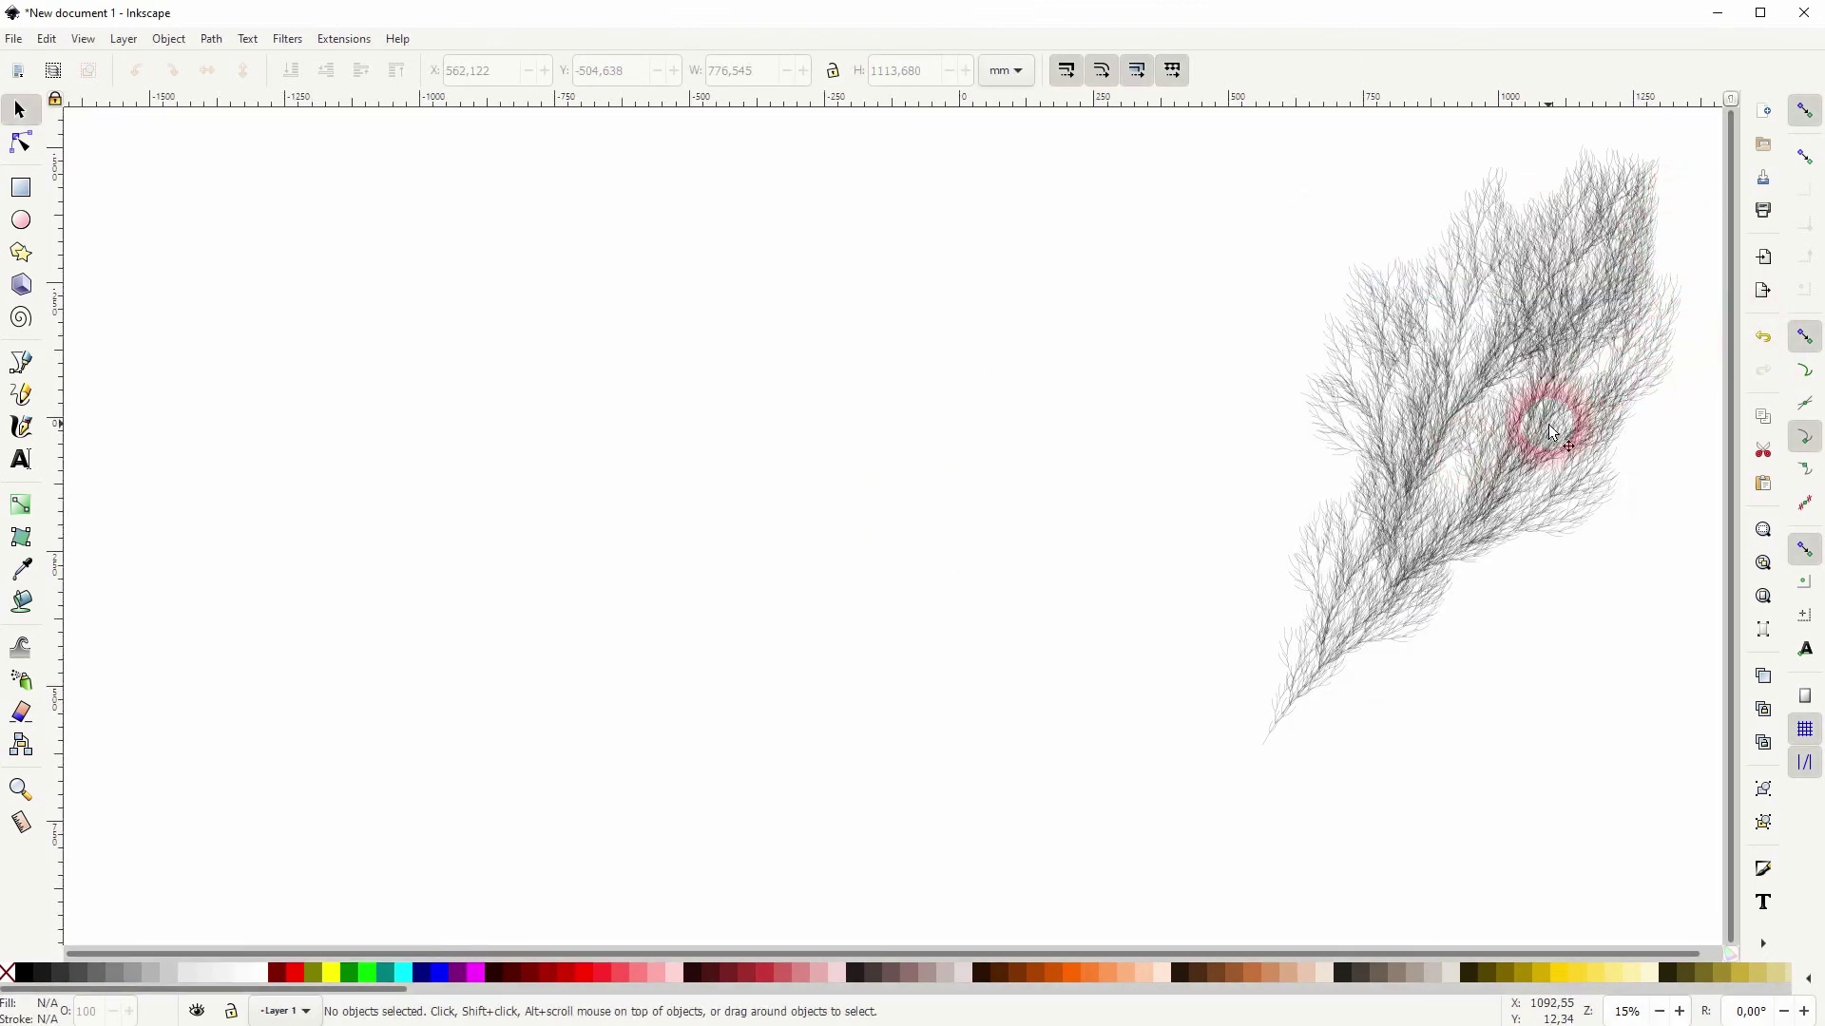
Move the plant path to about X -795 mm, Y -263 mm.
drag(1553, 437, 802, 562)
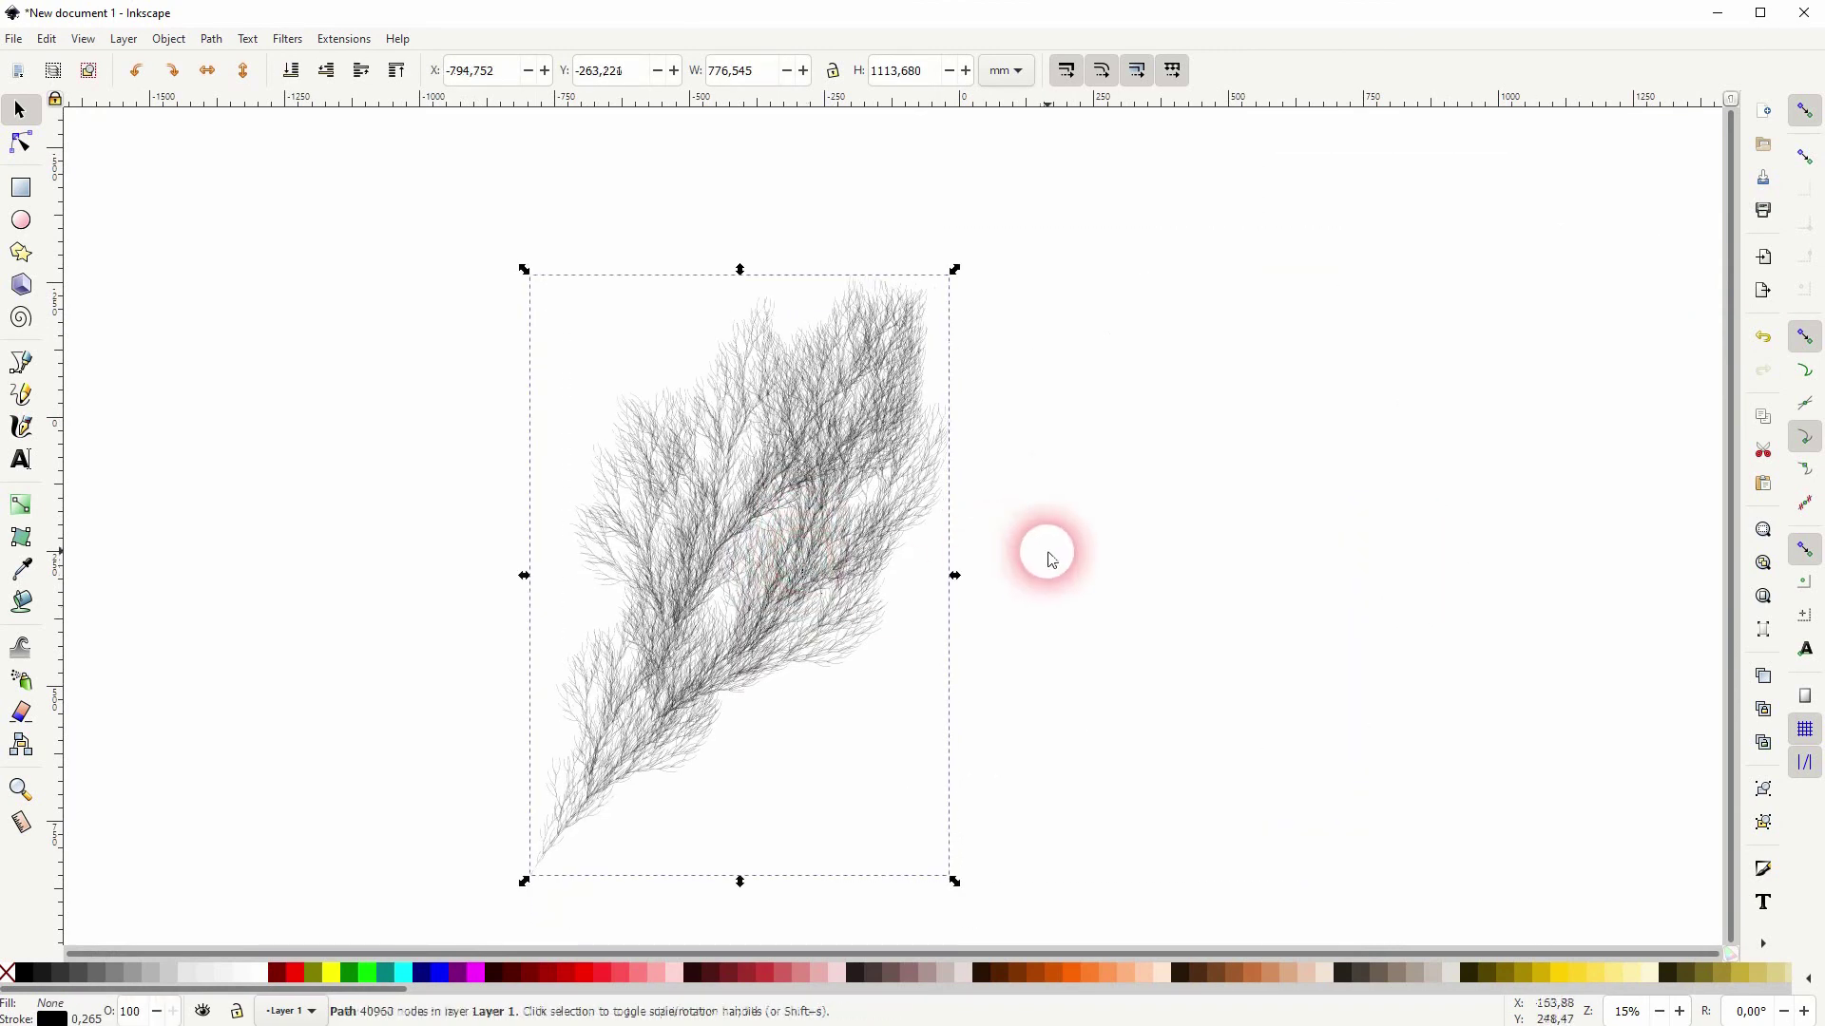